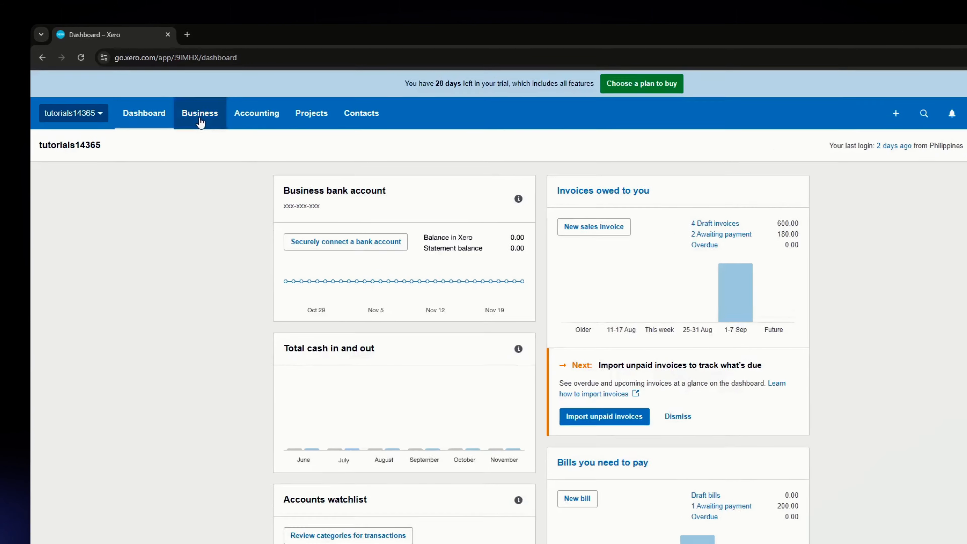
# - Open the Small Shoe item from the Products and services list
pyautogui.click(187, 108)
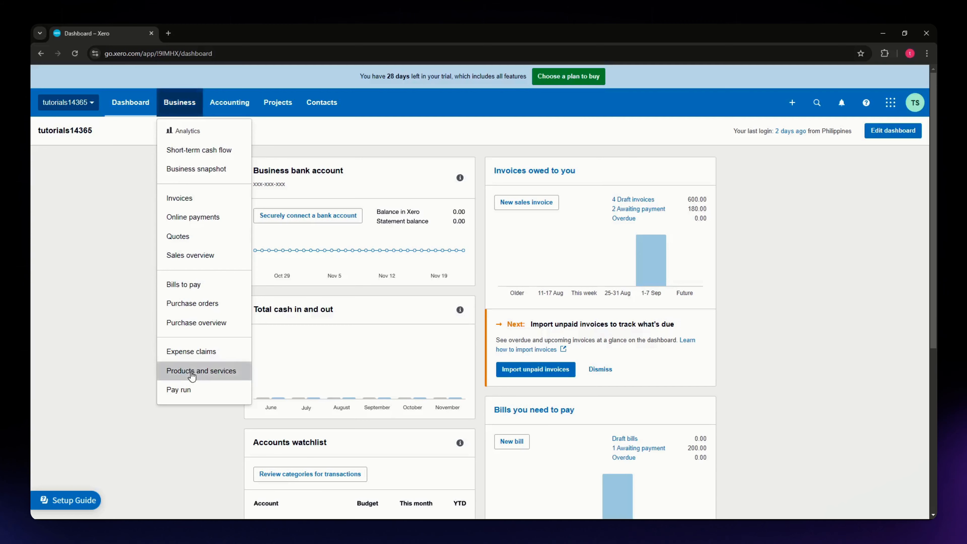
pyautogui.click(192, 373)
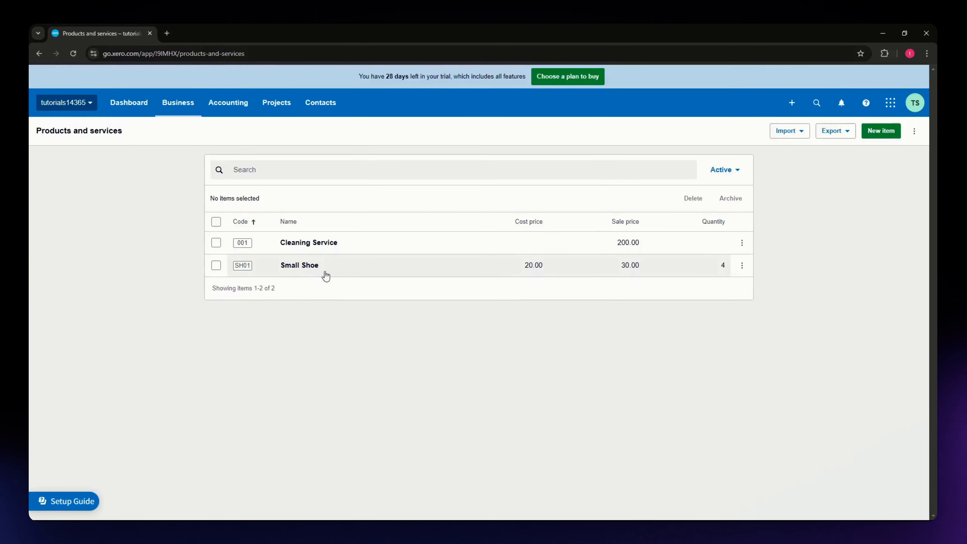
pyautogui.click(300, 266)
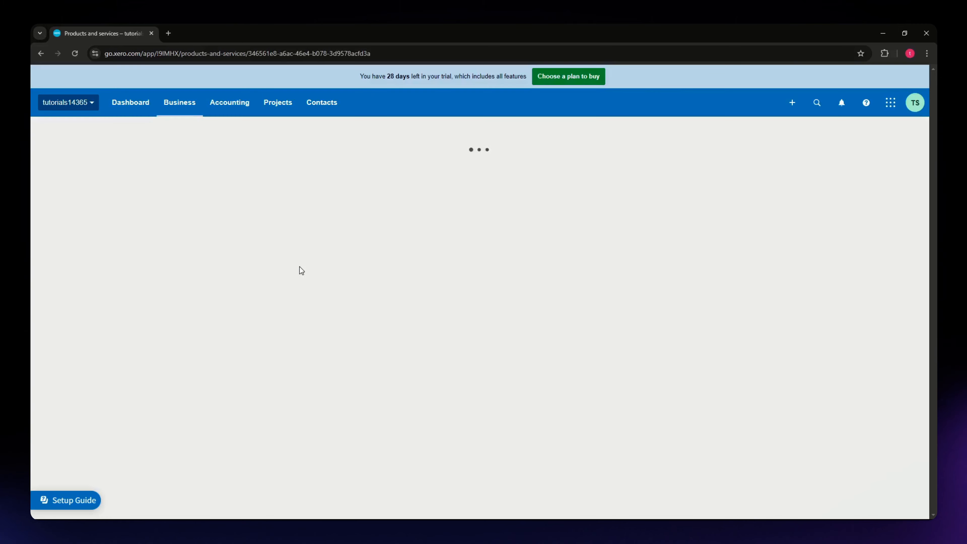
# - Examine the Small Shoe item's purchase and sell details, quantity on hand, committed quotes and quantity on order
pyautogui.scroll(-3, 452, 355)
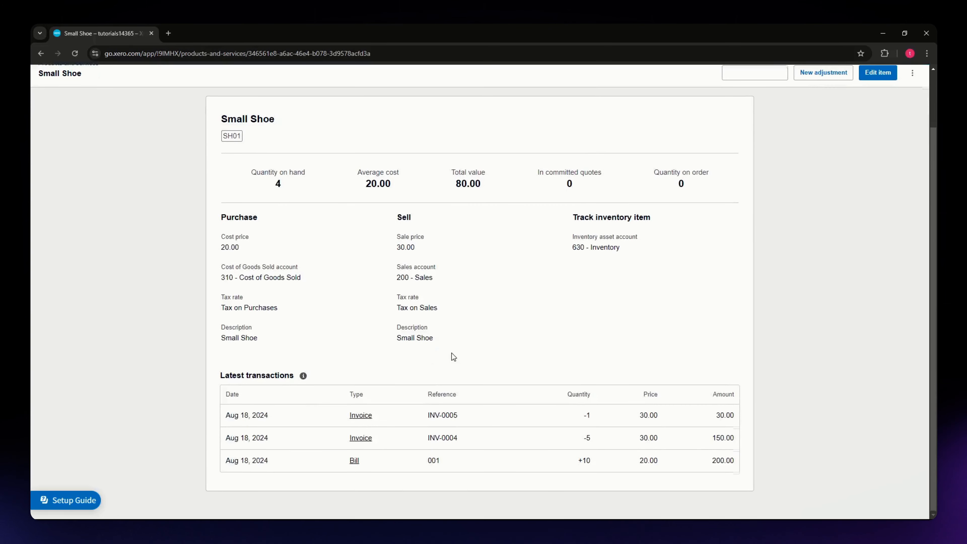
pyautogui.scroll(3, 439, 354)
pyautogui.scroll(-1, 439, 353)
pyautogui.scroll(-2, 441, 356)
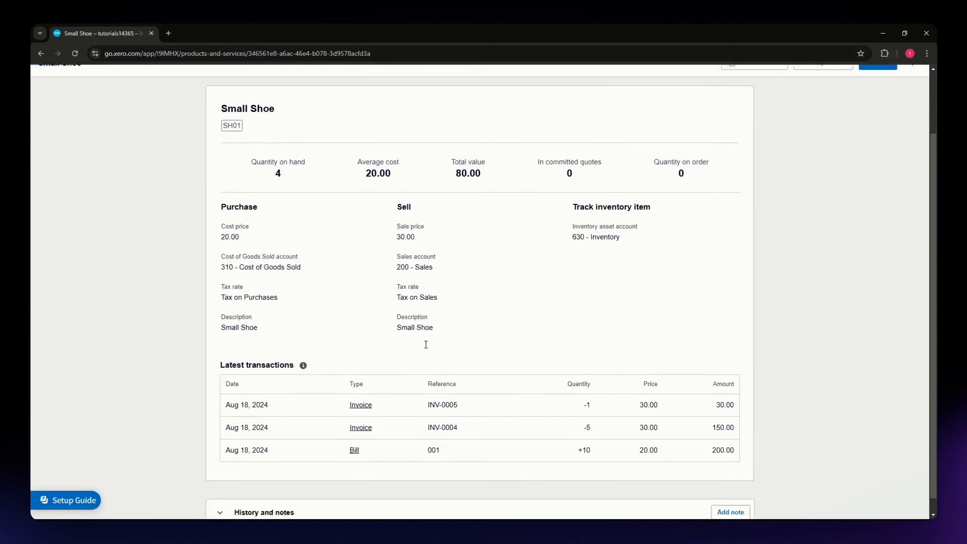
pyautogui.scroll(3, 186, 337)
pyautogui.scroll(-2, 189, 331)
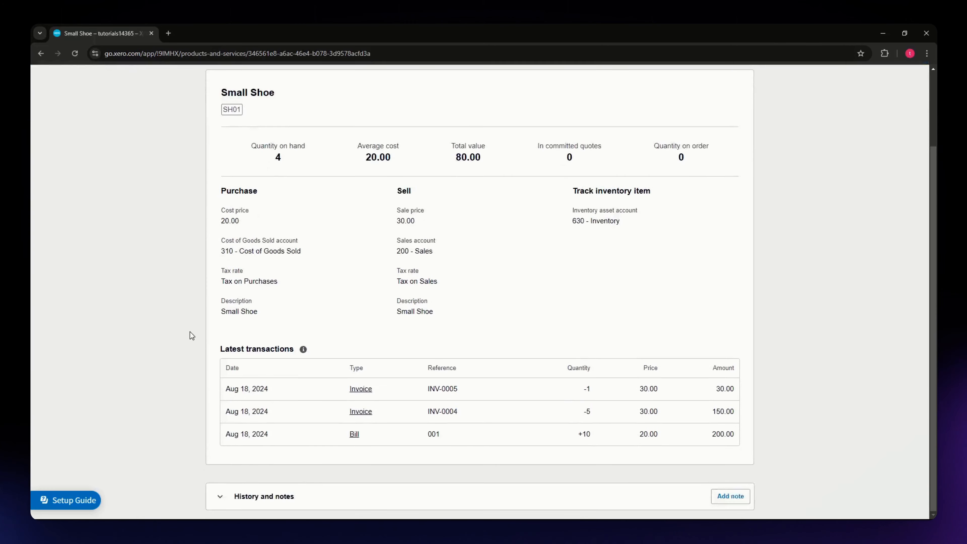
pyautogui.scroll(1, 189, 334)
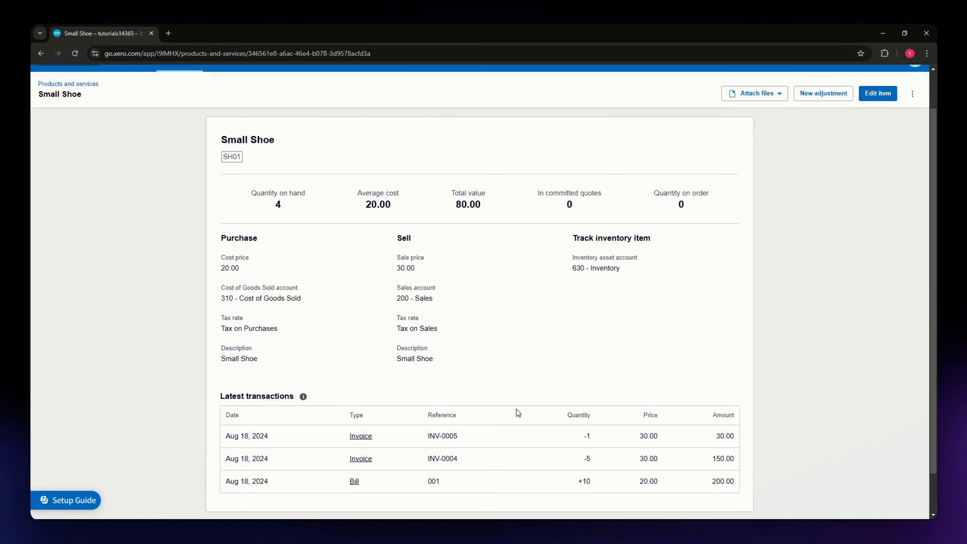
pyautogui.scroll(1, 284, 238)
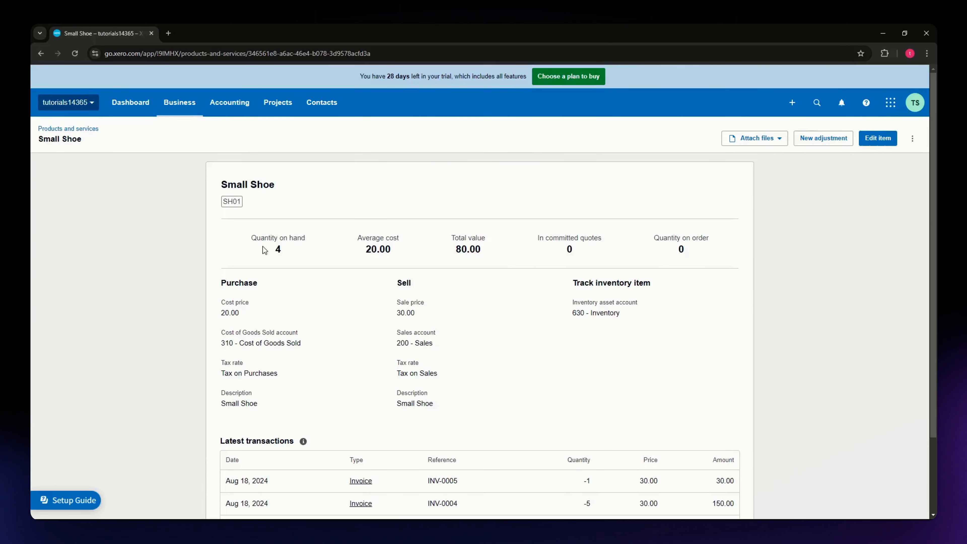
pyautogui.moveTo(269, 238); pyautogui.dragTo(323, 237)
pyautogui.click(409, 235)
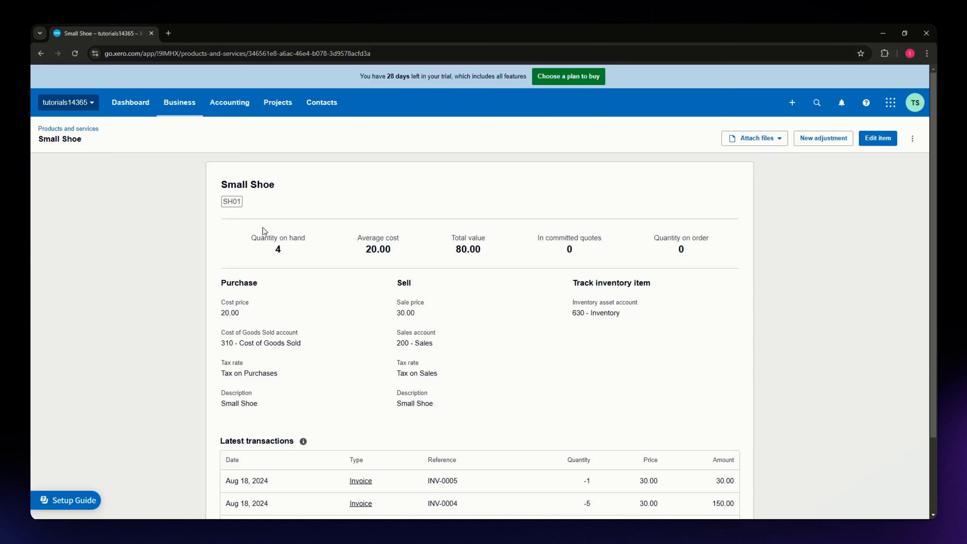
pyautogui.moveTo(247, 237); pyautogui.dragTo(324, 245)
pyautogui.moveTo(540, 237); pyautogui.dragTo(703, 248)
pyautogui.click(678, 248)
# - Examine the Small Shoe item's latest transactions, comparing the quantities on the invoices and the bill
pyautogui.scroll(-1, 494, 348)
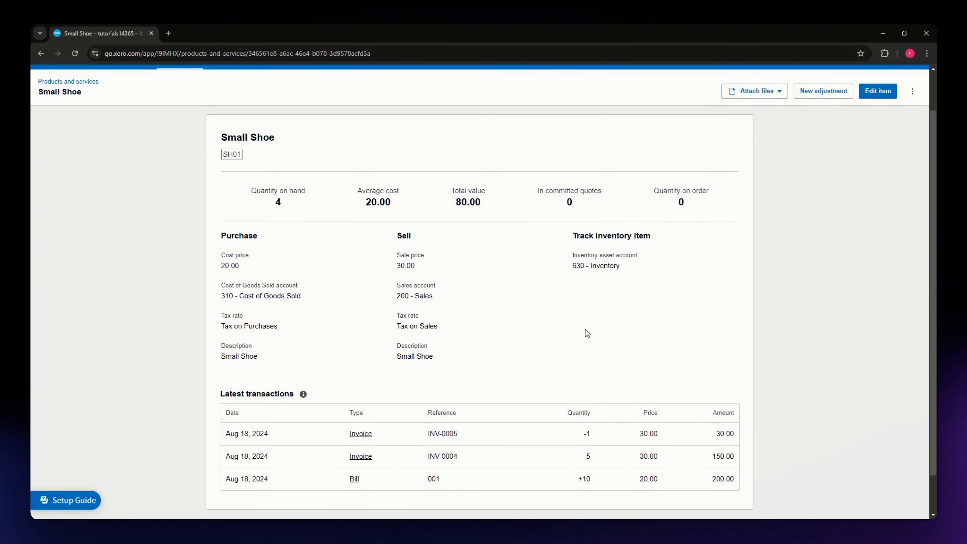
pyautogui.scroll(-1, 360, 364)
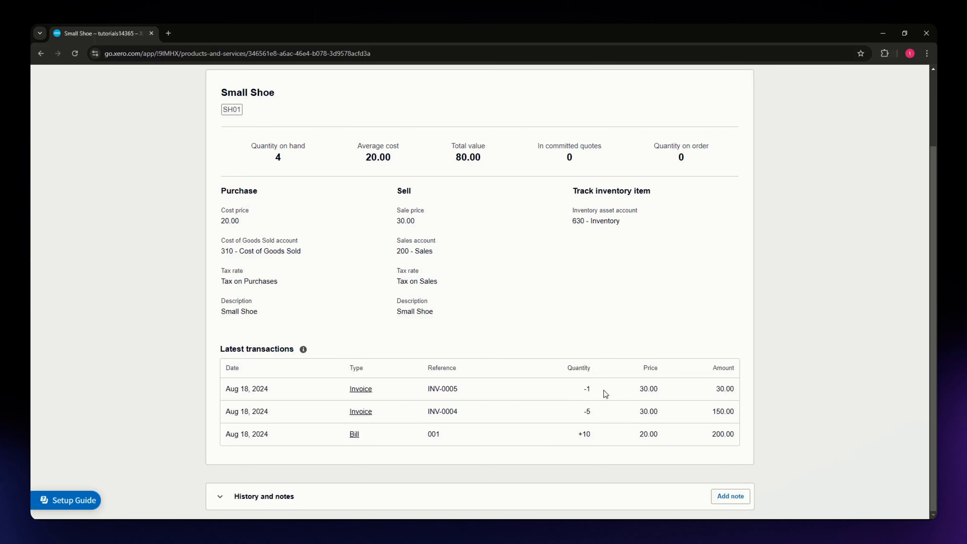
pyautogui.doubleClick(579, 414)
pyautogui.doubleClick(590, 435)
pyautogui.doubleClick(433, 434)
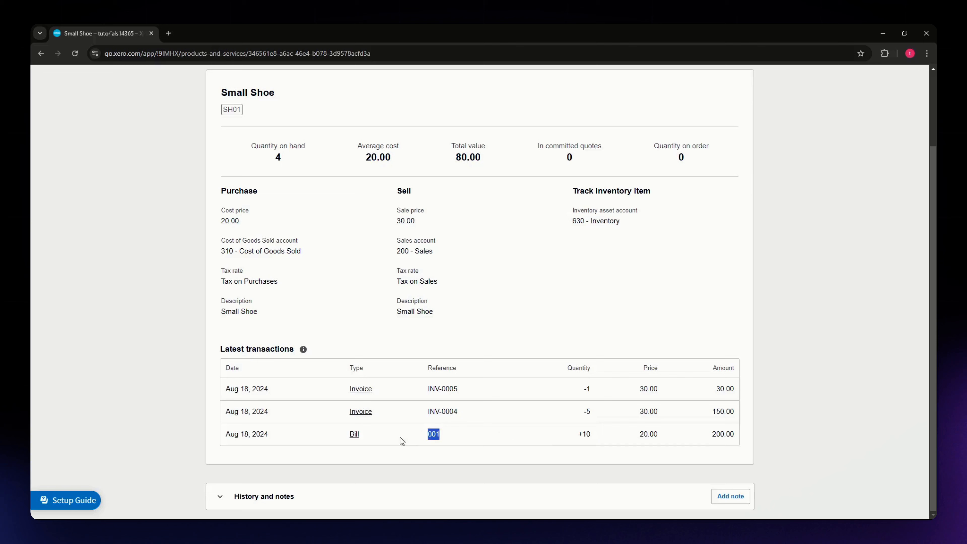
pyautogui.click(584, 439)
pyautogui.moveTo(583, 435); pyautogui.dragTo(598, 435)
pyautogui.click(790, 424)
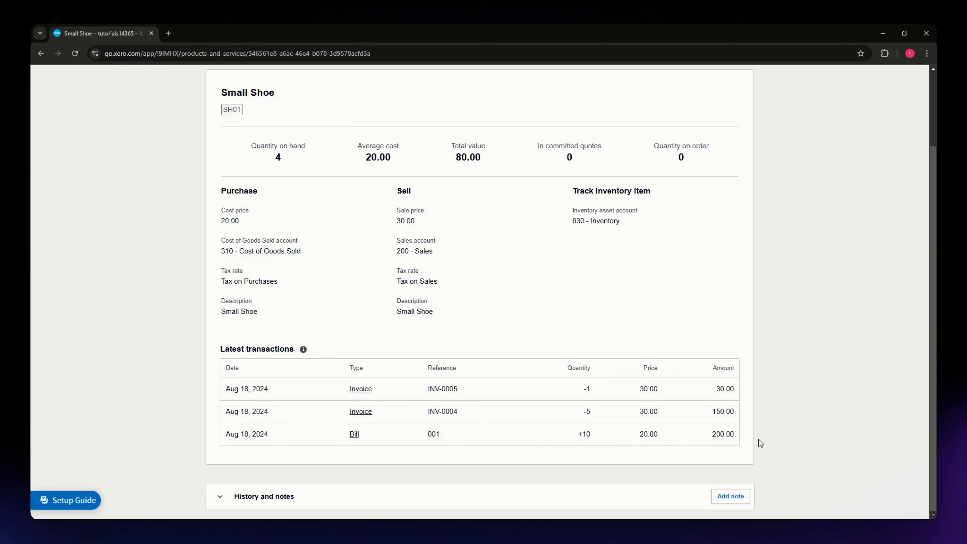
pyautogui.scroll(1, 486, 446)
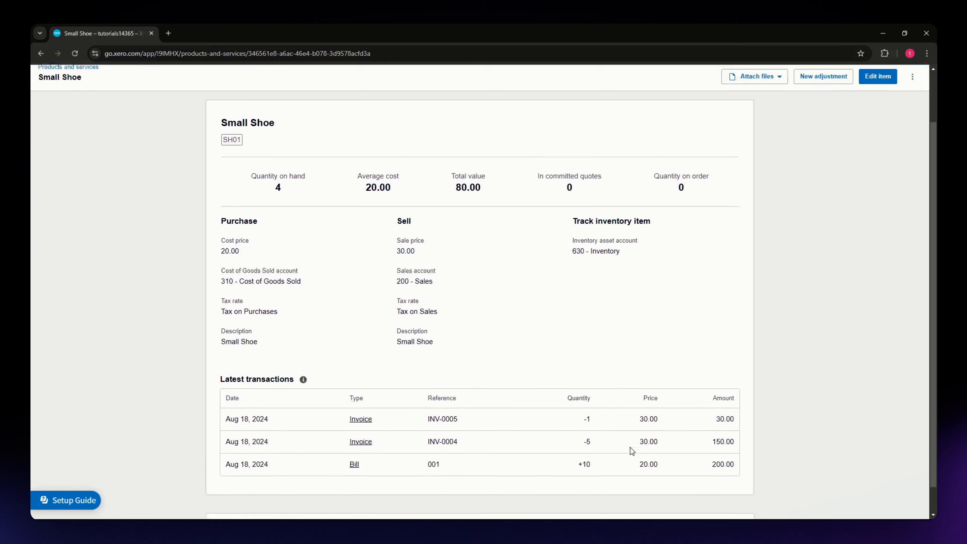
pyautogui.scroll(-1, 632, 451)
pyautogui.scroll(3, 593, 459)
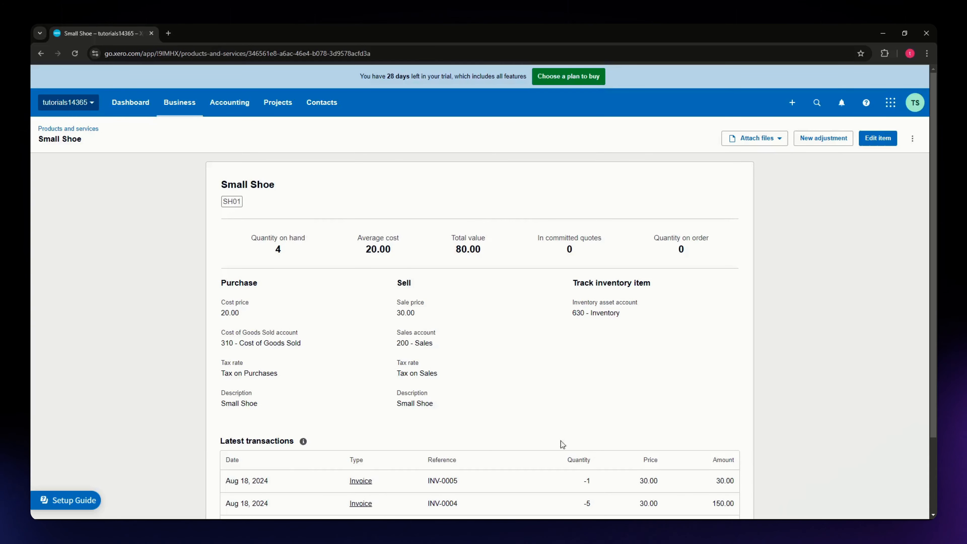
# - Return to the Products and services list and start a new item with code TS 001 and name Tshirt Small
pyautogui.click(41, 54)
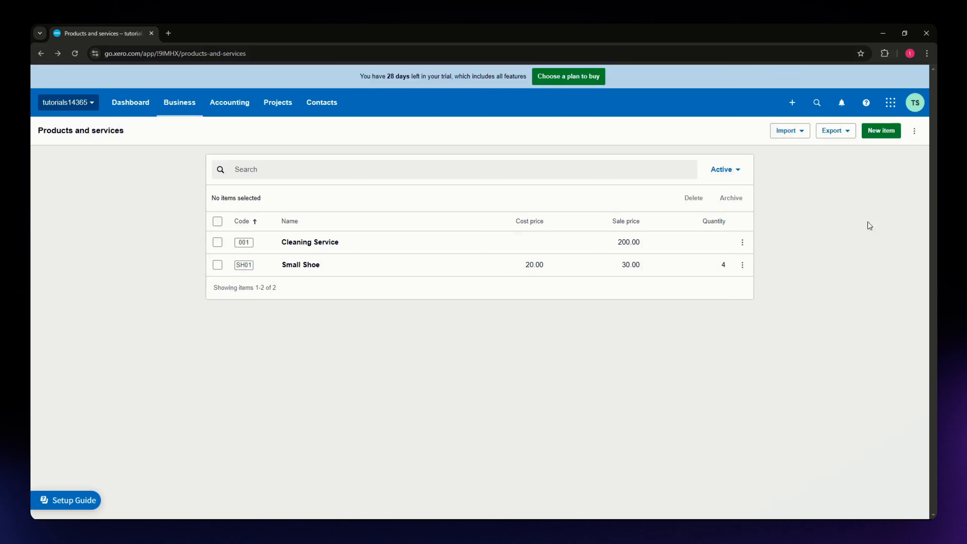
pyautogui.click(882, 134)
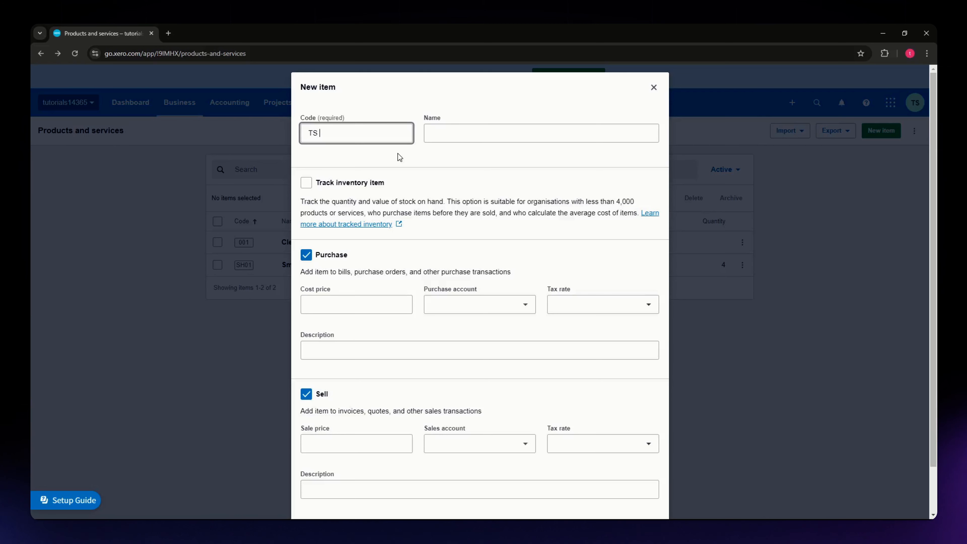
pyautogui.click(444, 135)
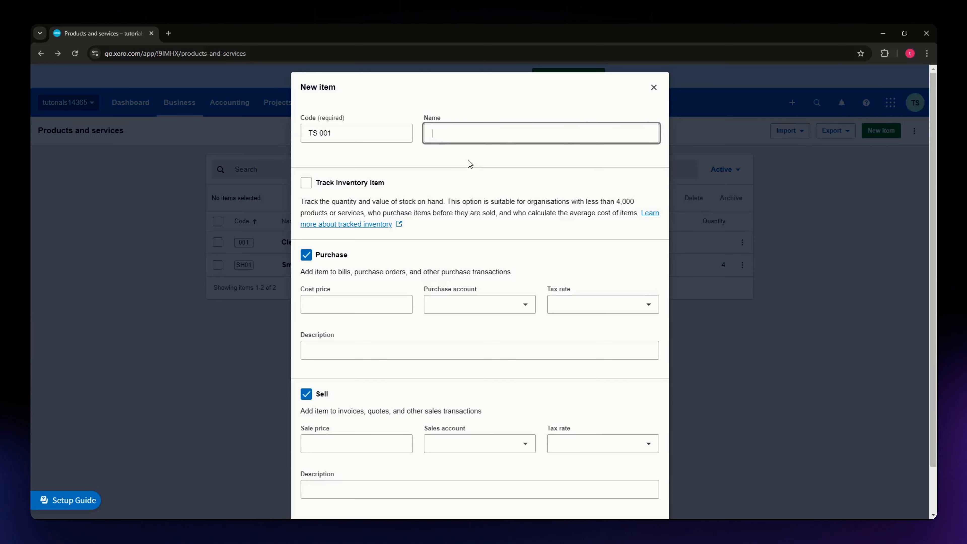
pyautogui.write('Tsh')
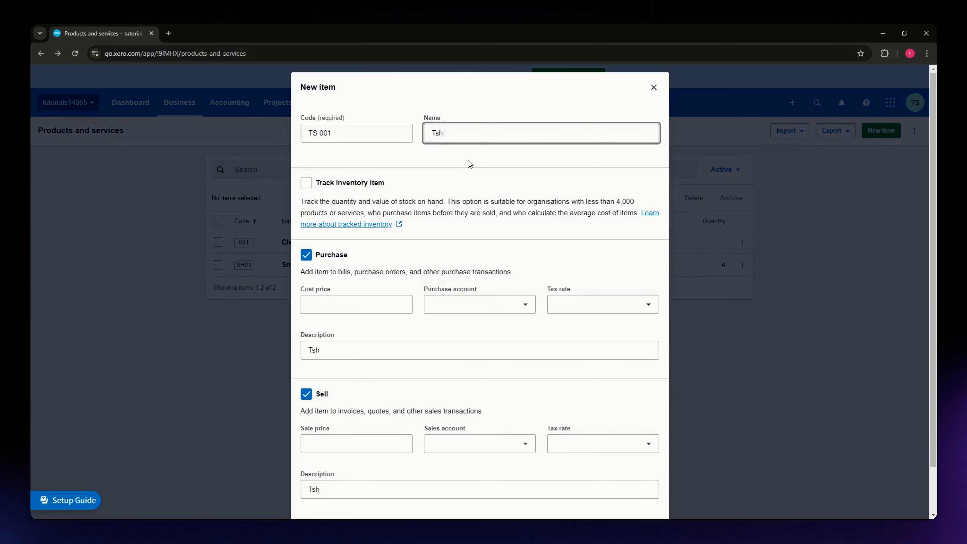
pyautogui.write('irt Small')
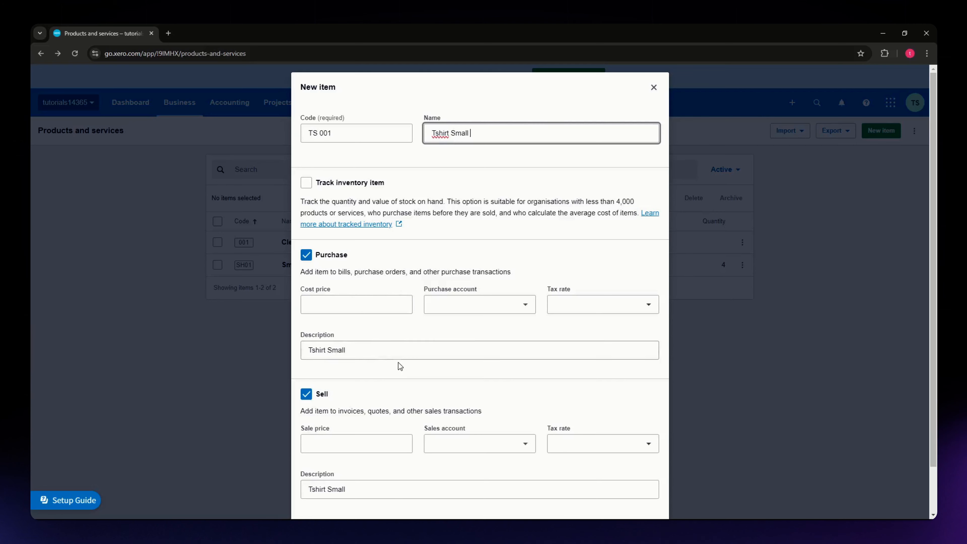
pyautogui.scroll(-1, 377, 355)
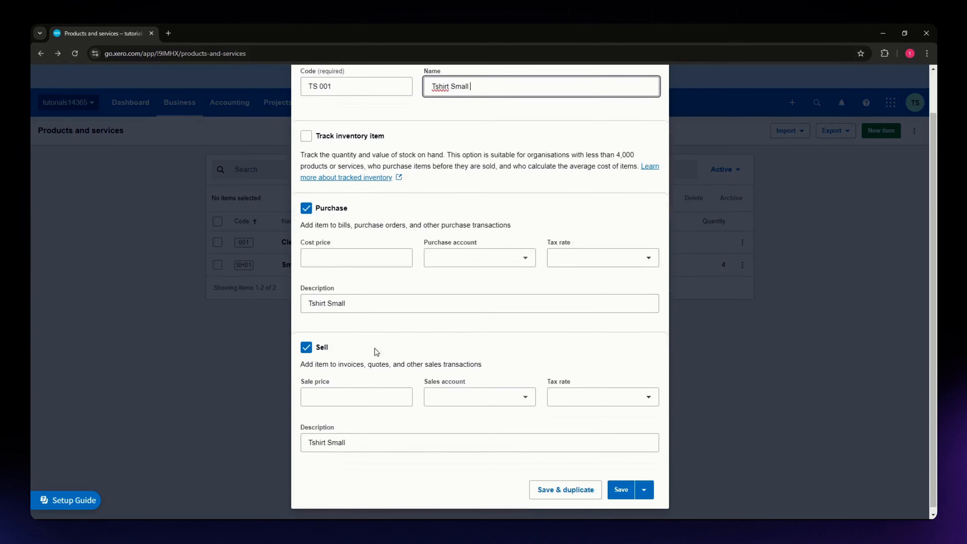
pyautogui.click(372, 306)
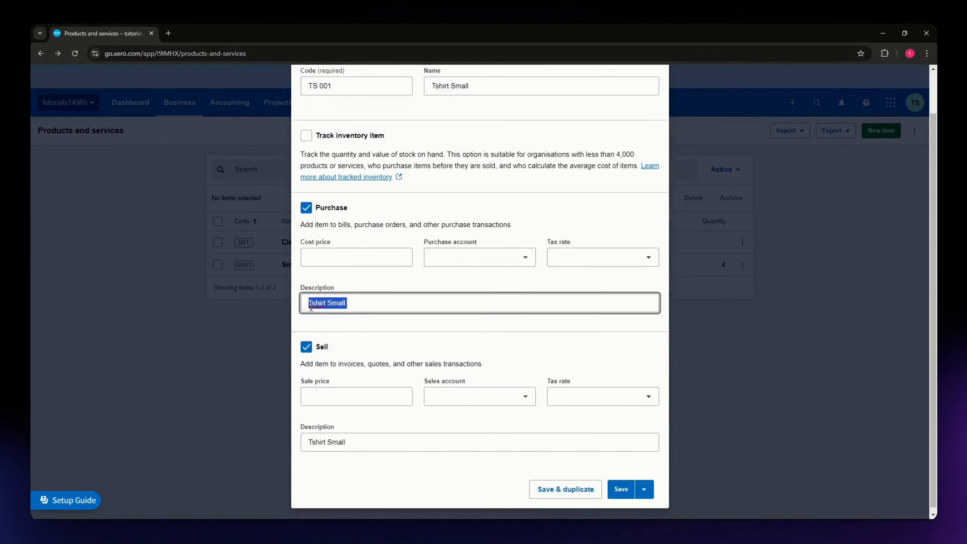
pyautogui.click(360, 445)
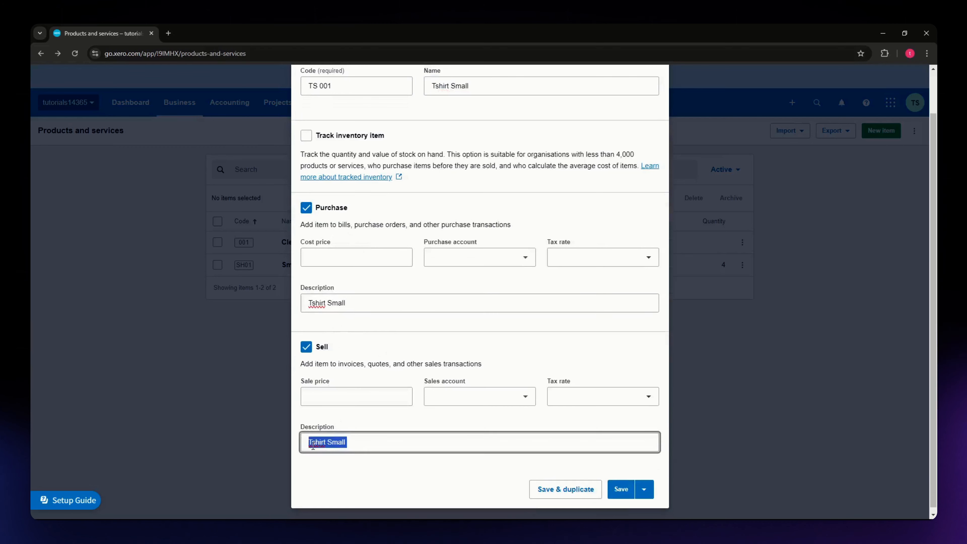
pyautogui.click(385, 340)
# - Enable inventory tracking for the new item with 630 - Inventory as the inventory asset account
pyautogui.scroll(1, 382, 368)
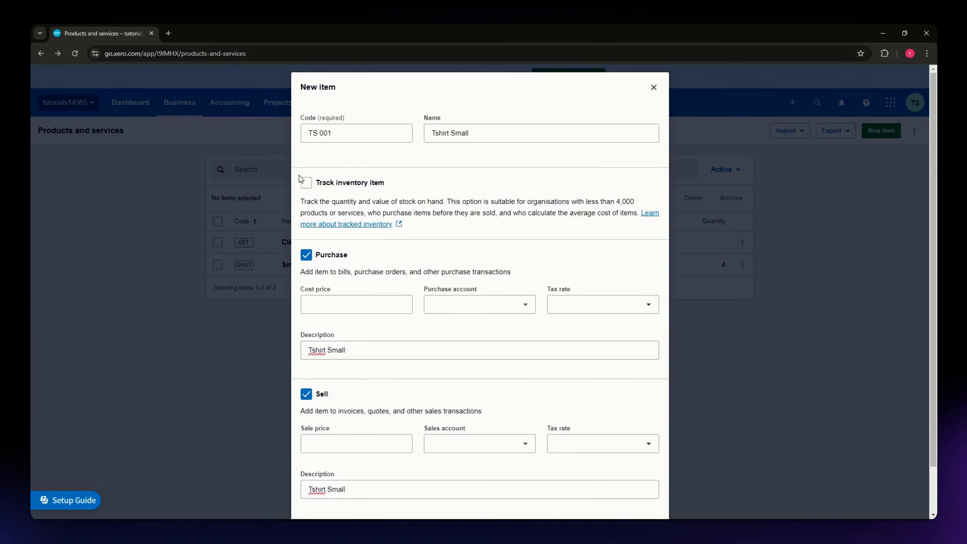
pyautogui.click(306, 183)
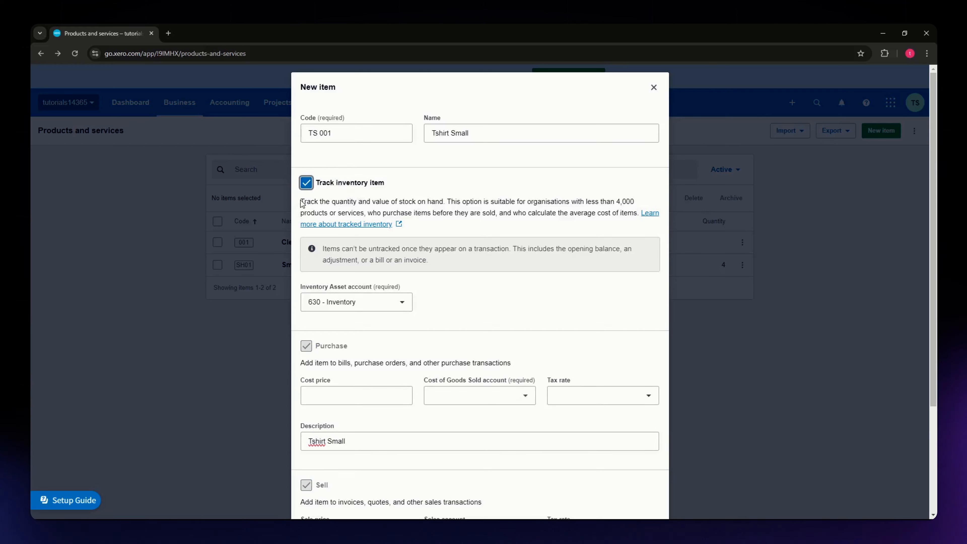
pyautogui.moveTo(302, 203); pyautogui.dragTo(440, 206)
pyautogui.click(440, 228)
pyautogui.scroll(-1, 419, 276)
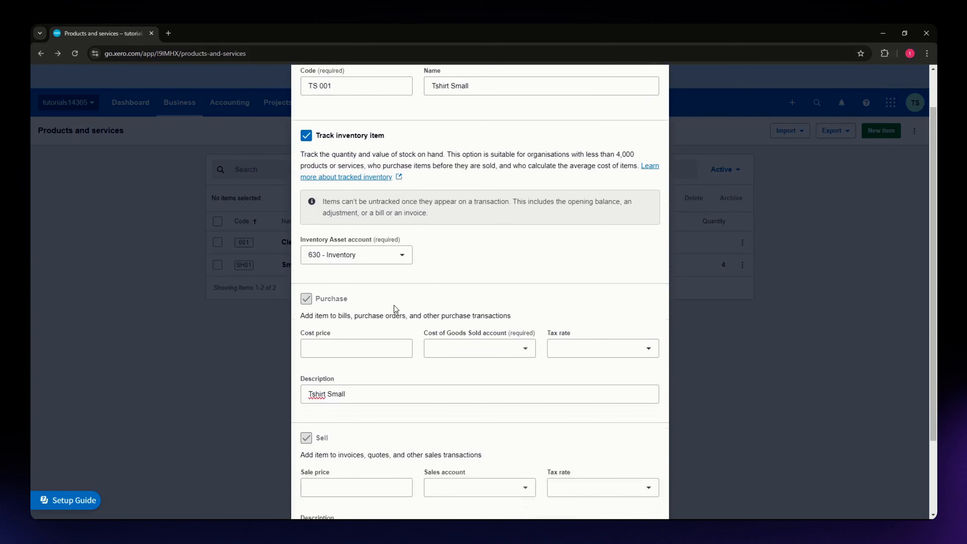
pyautogui.scroll(-1, 392, 286)
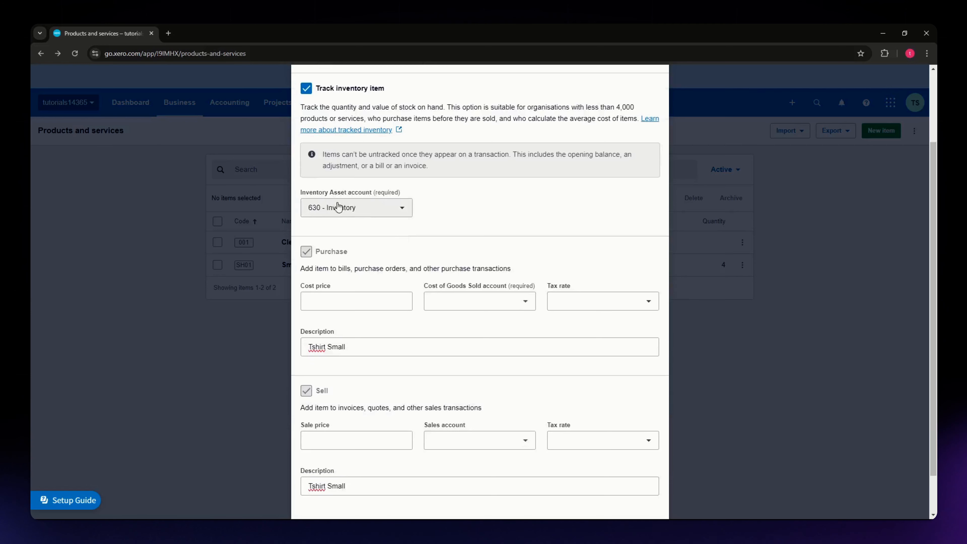
pyautogui.click(367, 214)
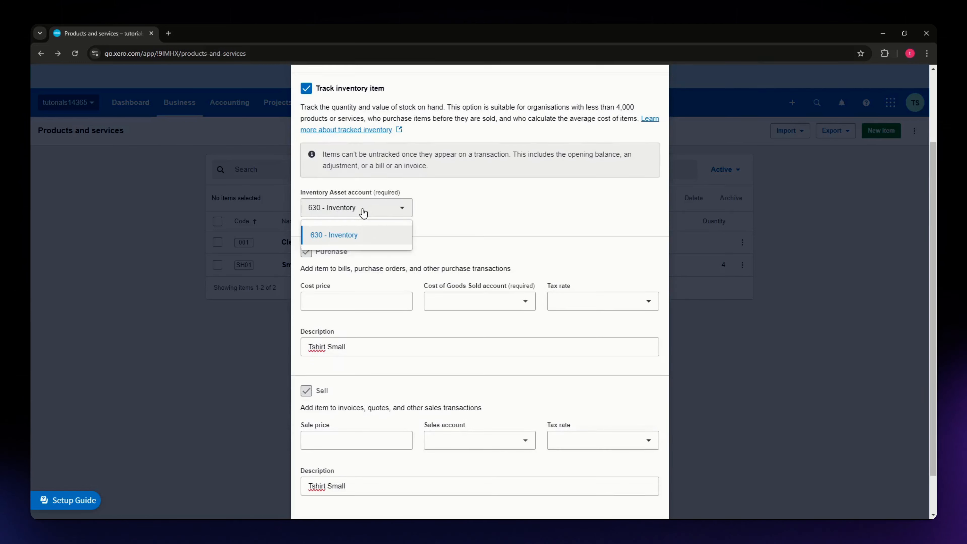
pyautogui.click(342, 237)
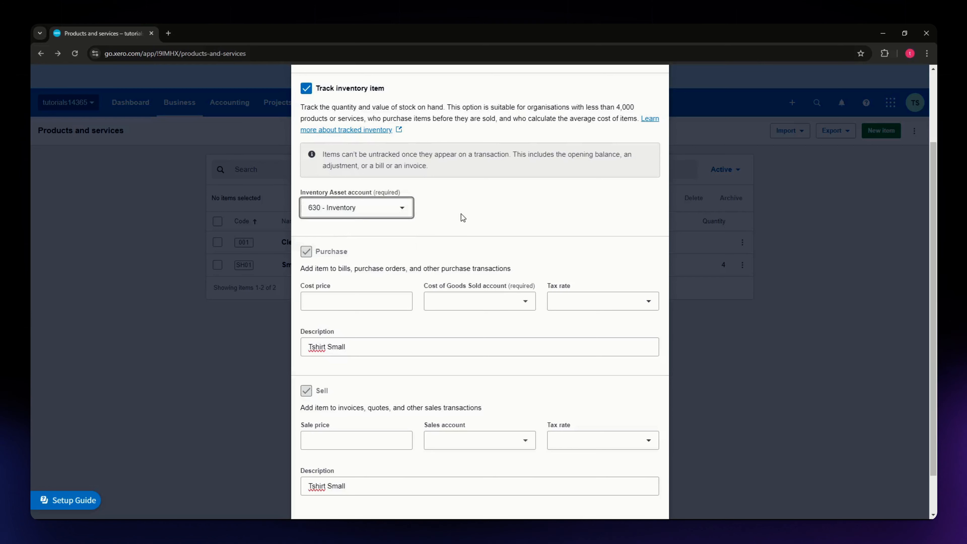
# - Set the item's cost price to 20 and its Cost of Goods Sold account to 310 - Cost of Goods Sold
pyautogui.scroll(-2, 371, 221)
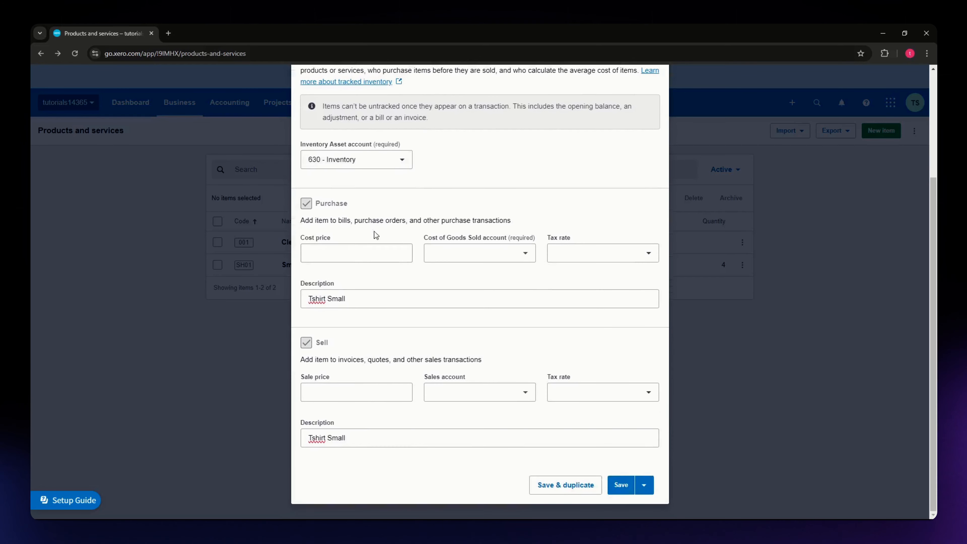
pyautogui.click(341, 258)
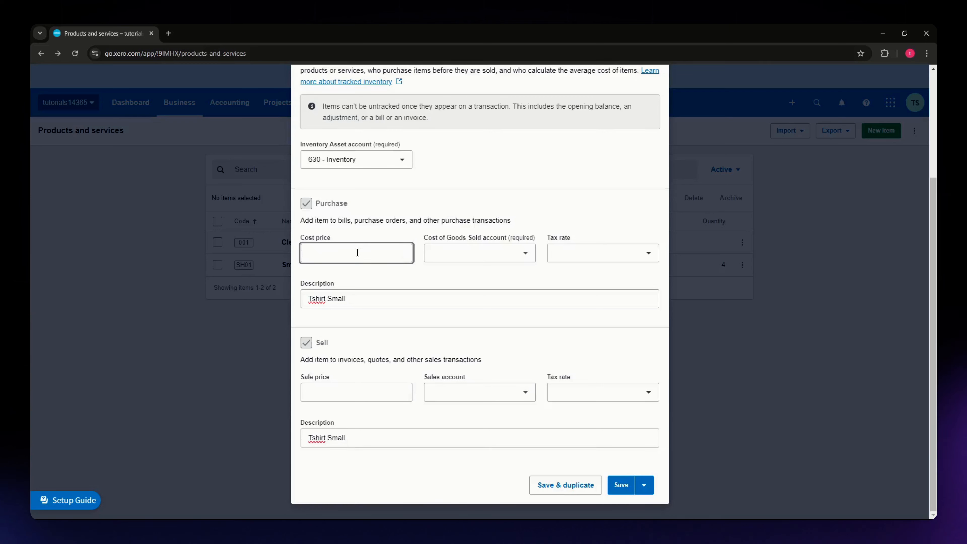
pyautogui.write('20')
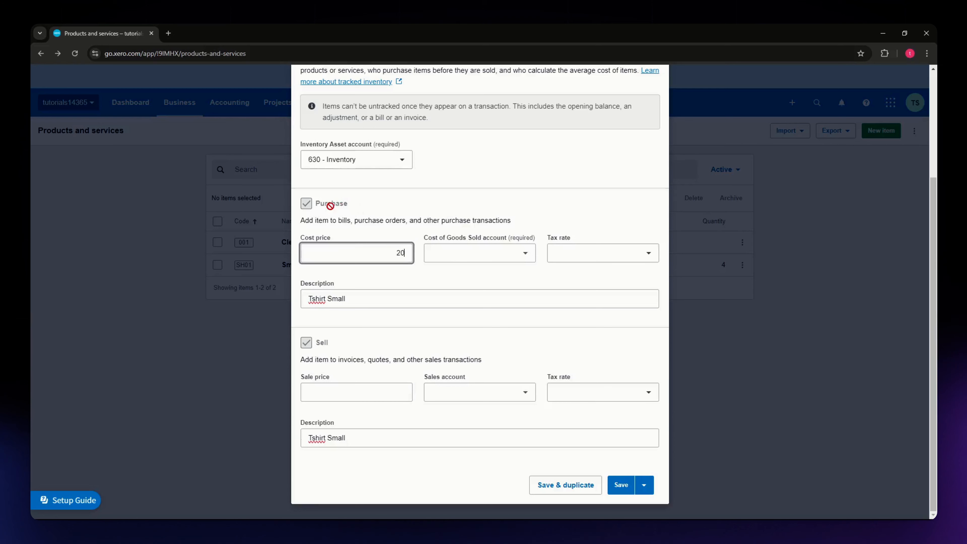
pyautogui.click(481, 256)
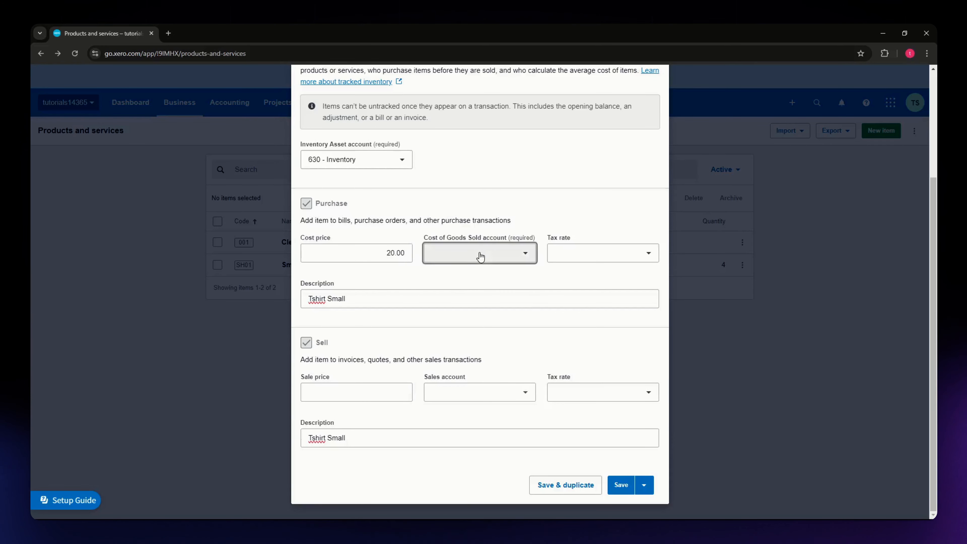
pyautogui.click(525, 253)
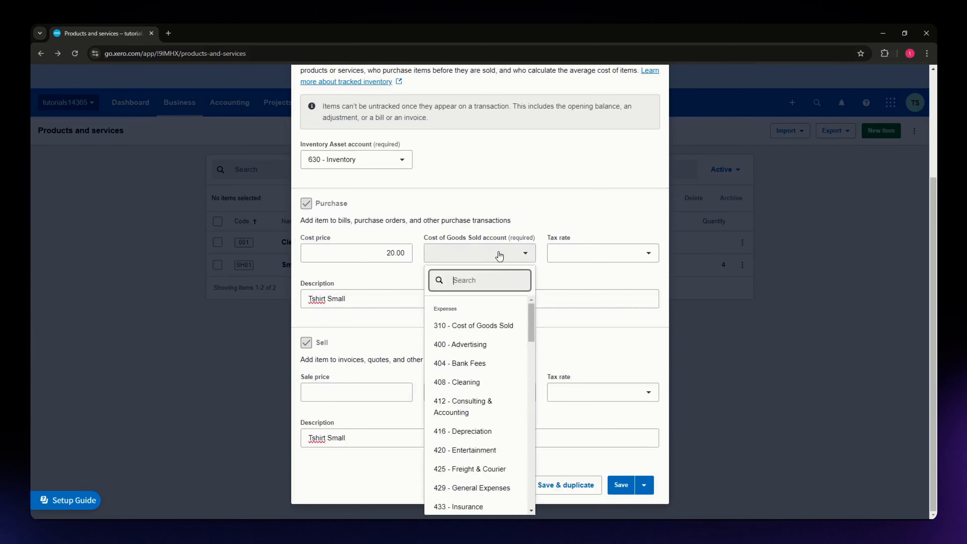
pyautogui.click(499, 326)
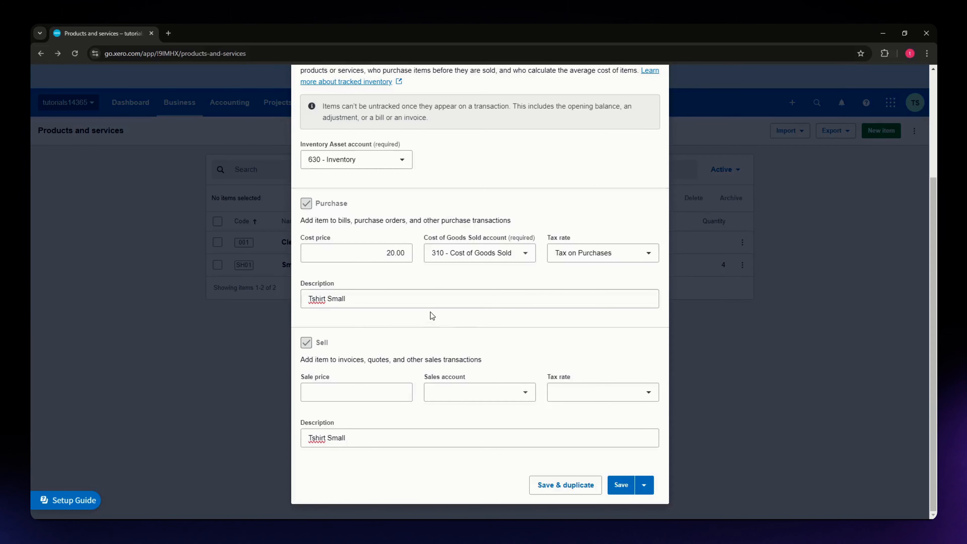
# - Set the new item's sale price to 30 and its sales account to 200 - Sales
pyautogui.click(357, 300)
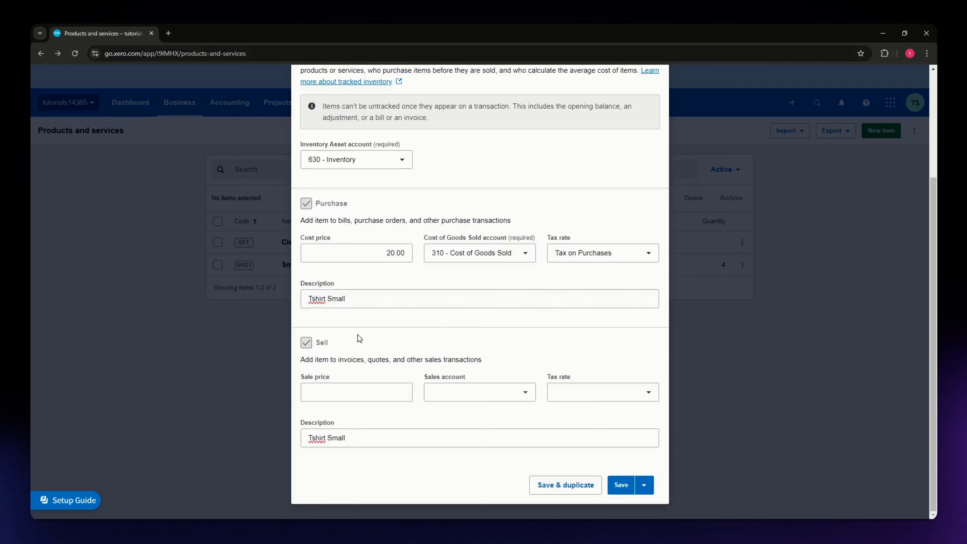
pyautogui.click(348, 396)
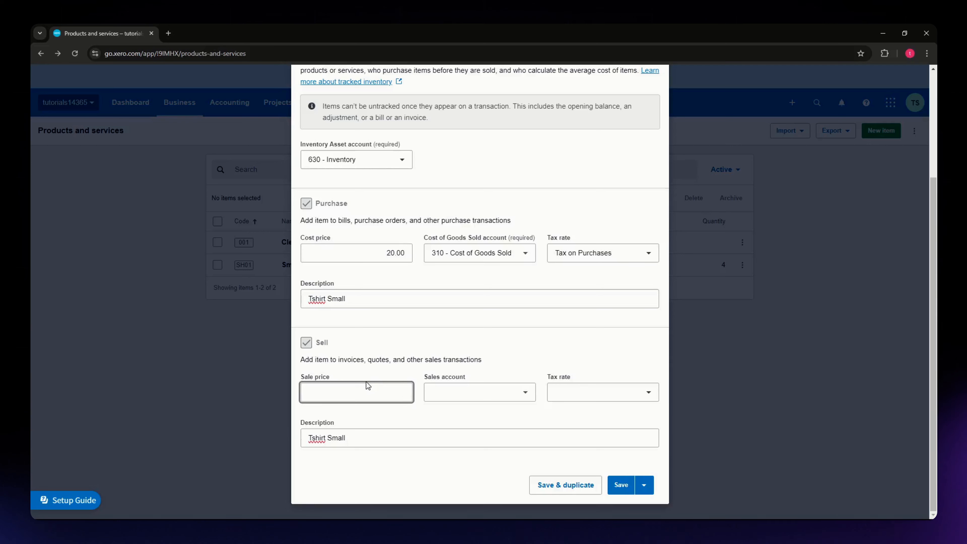
pyautogui.write('30')
pyautogui.click(482, 407)
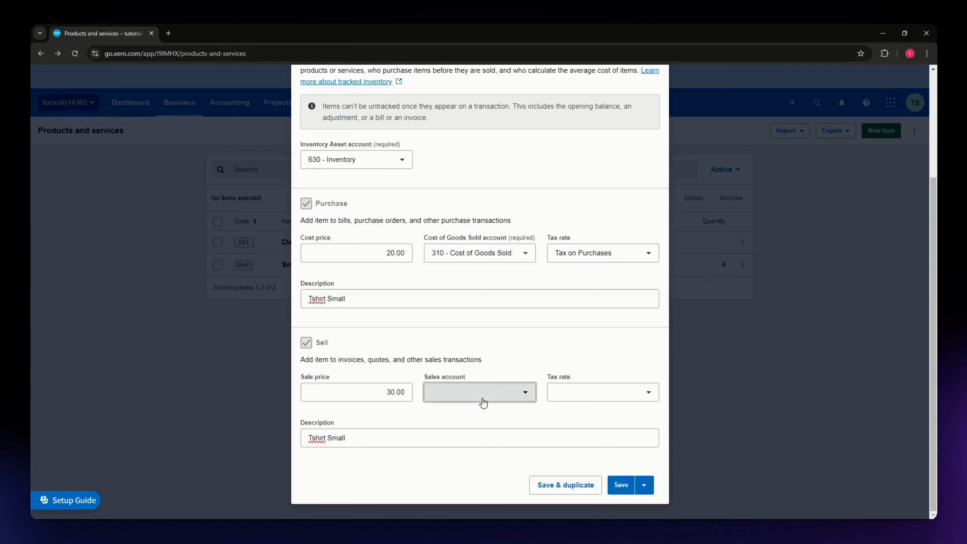
pyautogui.click(514, 397)
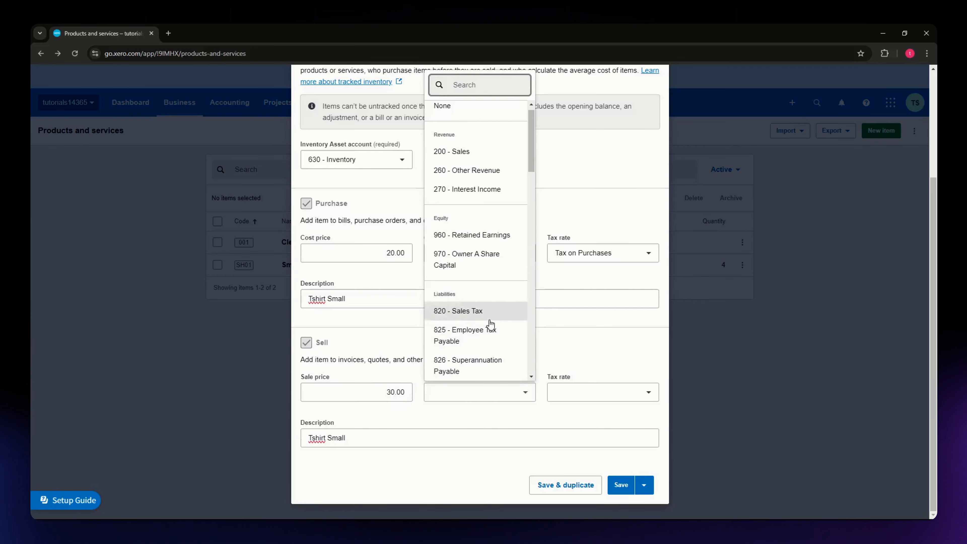
pyautogui.click(467, 153)
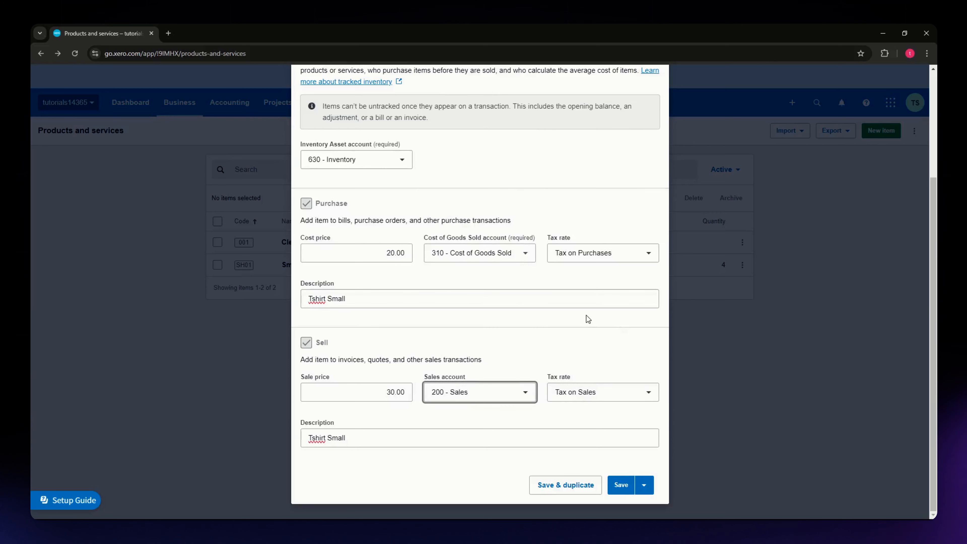
# - Review the new item's purchase and sell details, save the item and reload the Products and services list
pyautogui.doubleClick(428, 349)
pyautogui.click(348, 437)
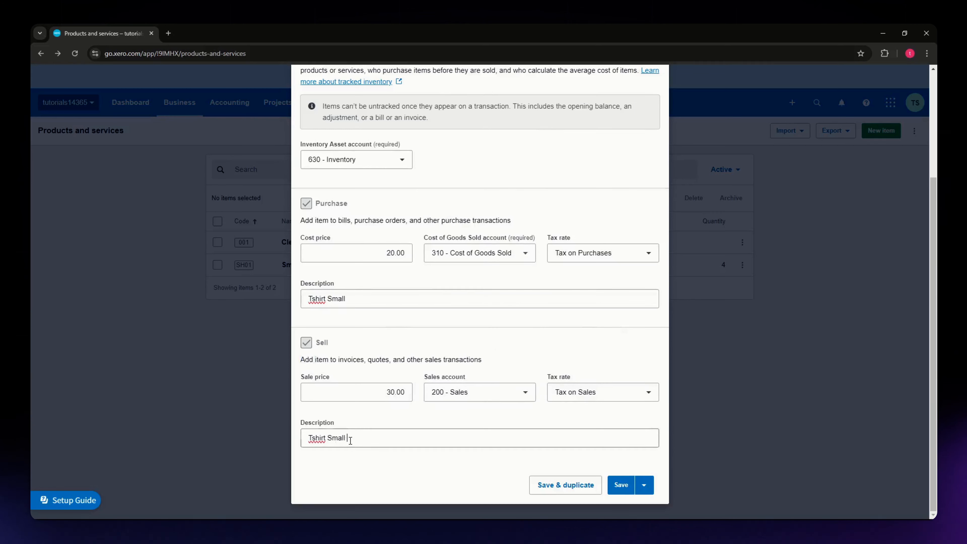
pyautogui.click(374, 459)
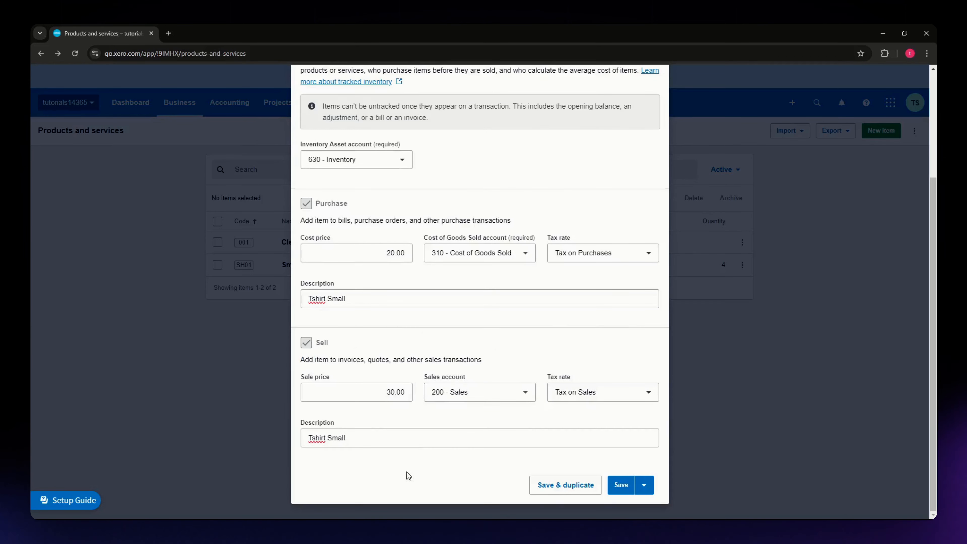
pyautogui.moveTo(326, 437); pyautogui.dragTo(309, 429)
pyautogui.click(389, 461)
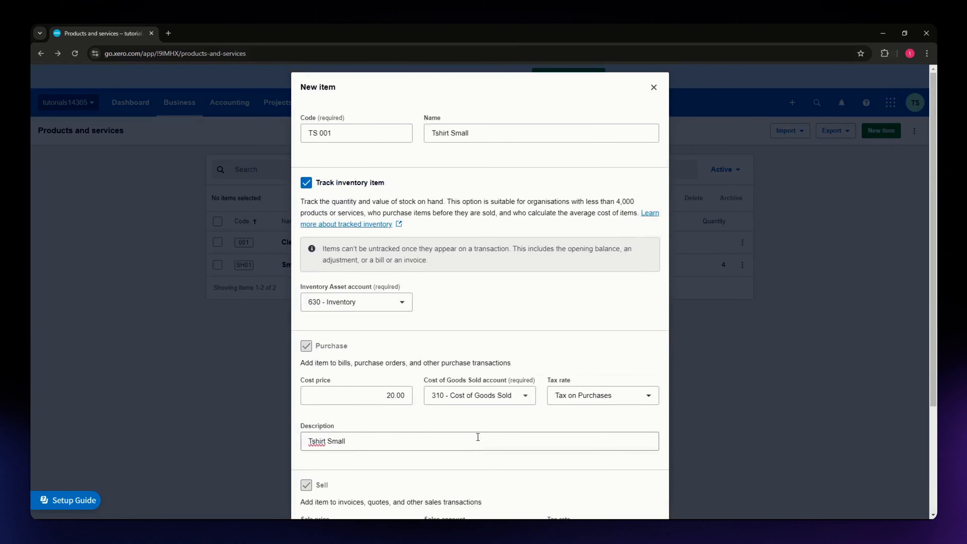
pyautogui.scroll(-3, 476, 434)
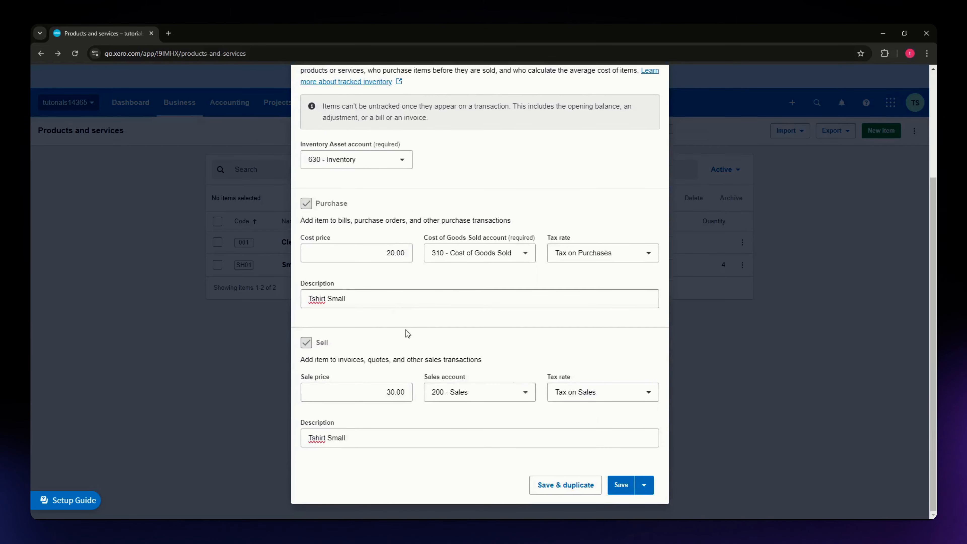
pyautogui.scroll(2, 438, 358)
pyautogui.scroll(-2, 475, 384)
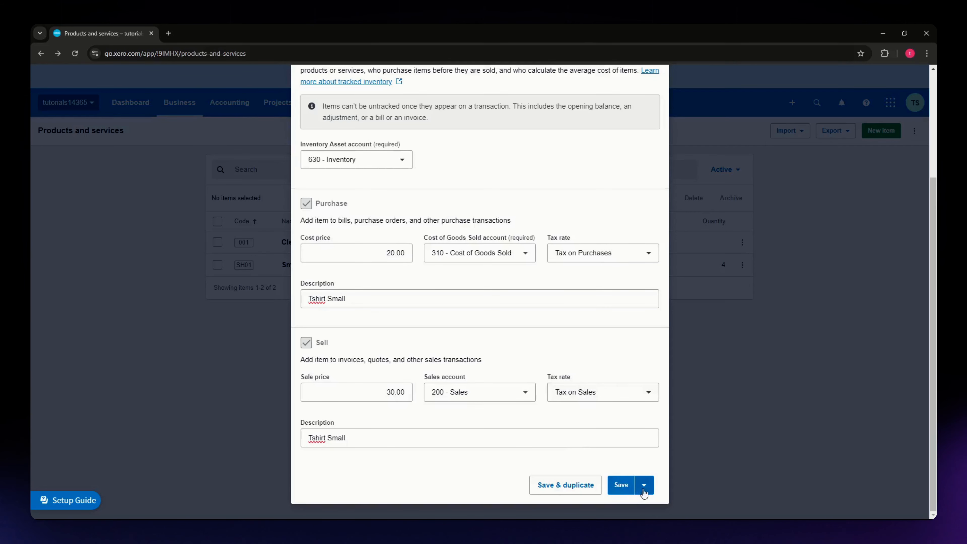
pyautogui.click(620, 490)
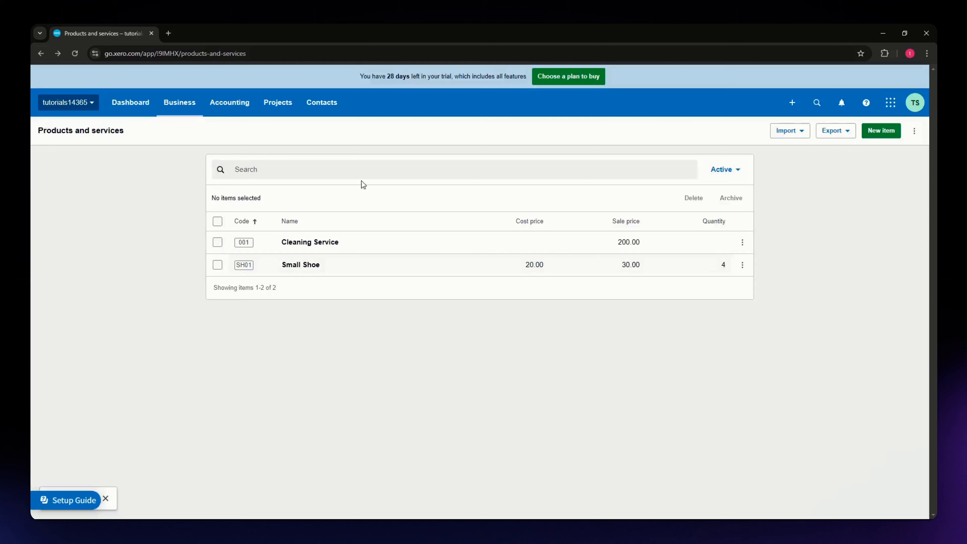
pyautogui.press('F5')
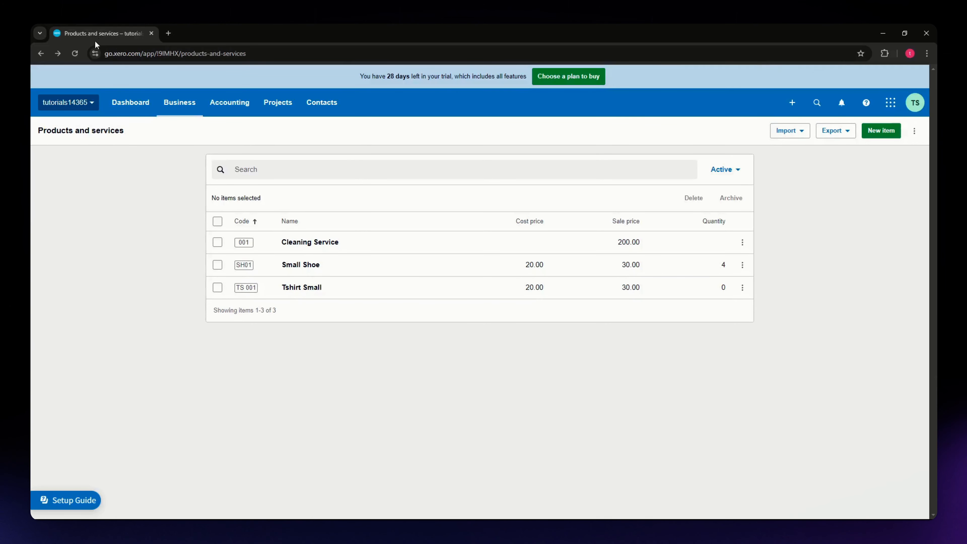
# - Duplicate the Products and services page in a second browser tab and start a new bill there
pyautogui.click(148, 101)
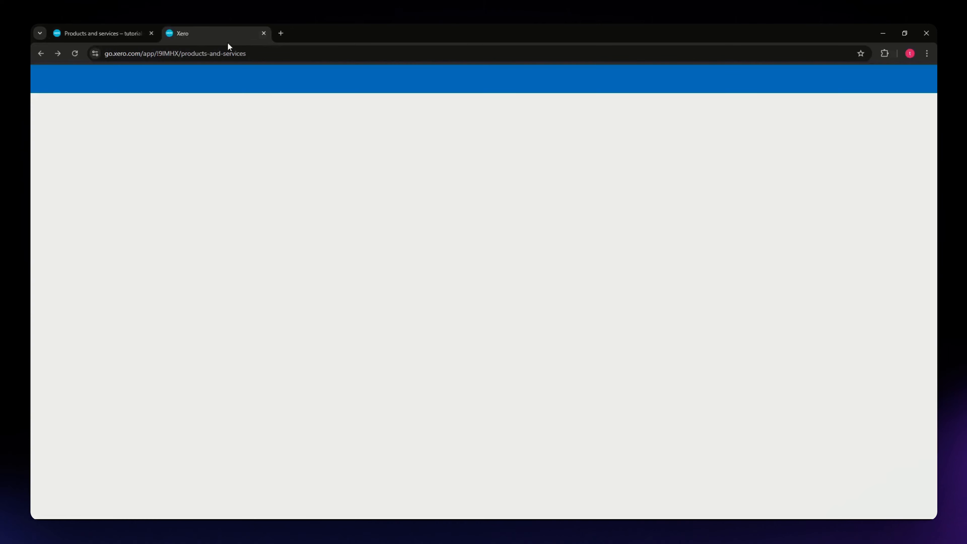
pyautogui.click(792, 103)
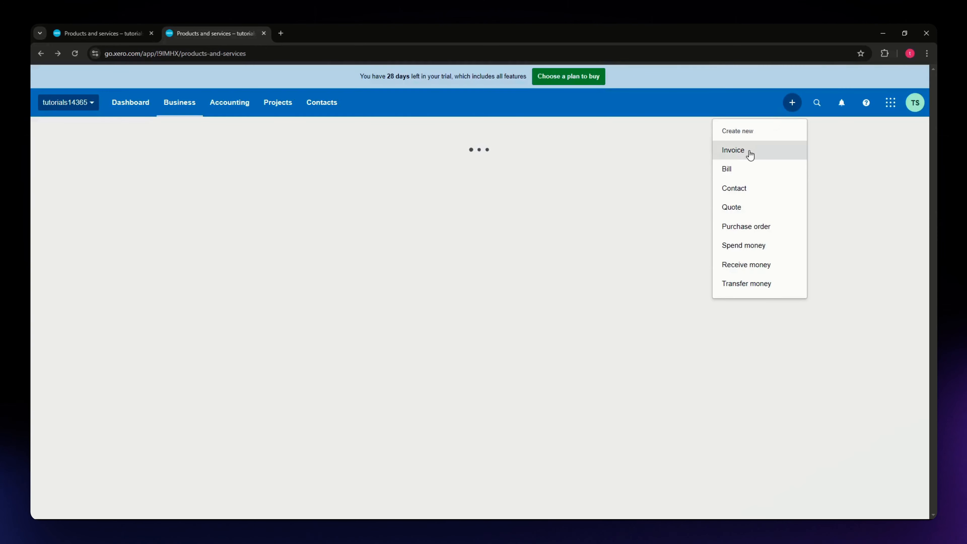
pyautogui.click(738, 170)
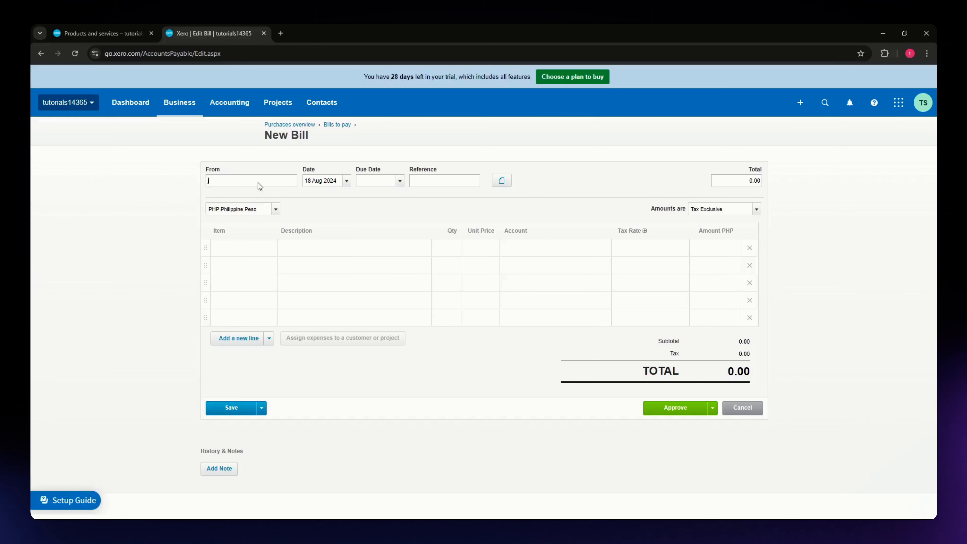
# - Fill in the bill's supplier contact, set the due date to 18 Aug 2024 and enter the reference Buy TS 001
pyautogui.write('jo')
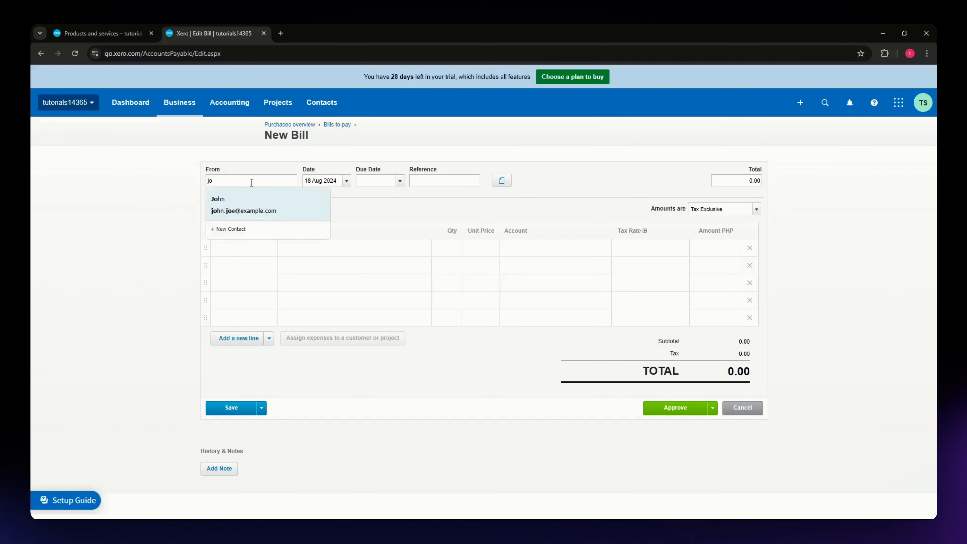
pyautogui.press('Tab')
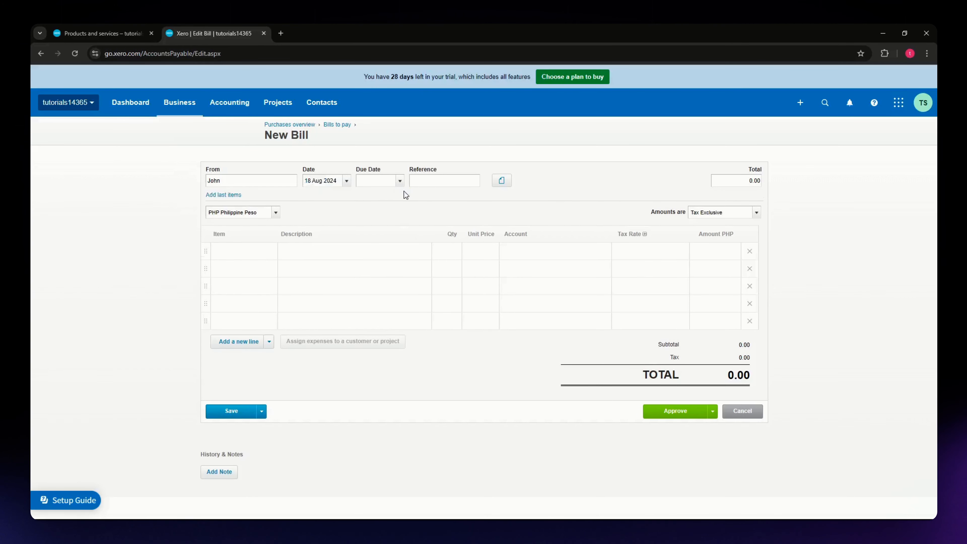
pyautogui.click(399, 181)
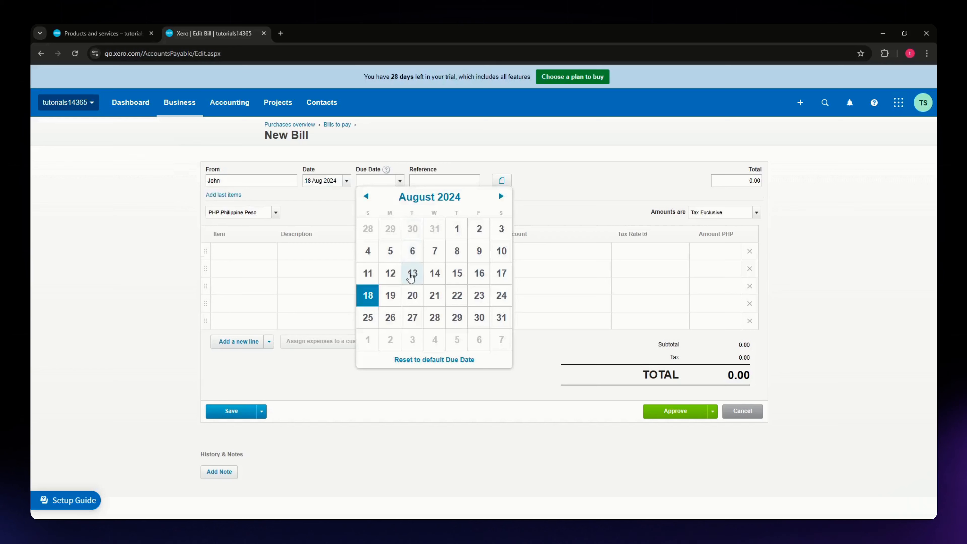
pyautogui.click(367, 296)
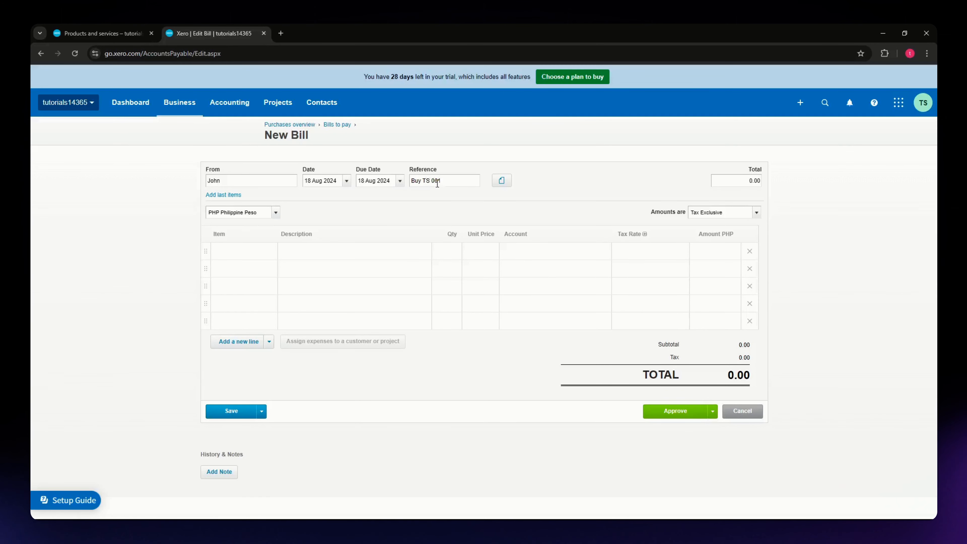
# - Add item TS 001: Tshirt Small to the bill with a quantity of 10 and approve the bill
pyautogui.click(254, 253)
pyautogui.click(270, 252)
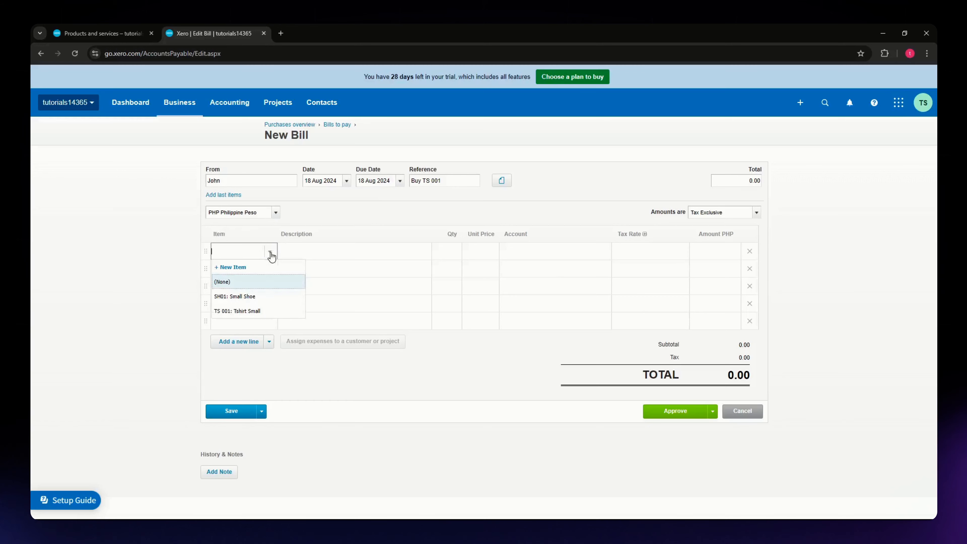
pyautogui.click(255, 314)
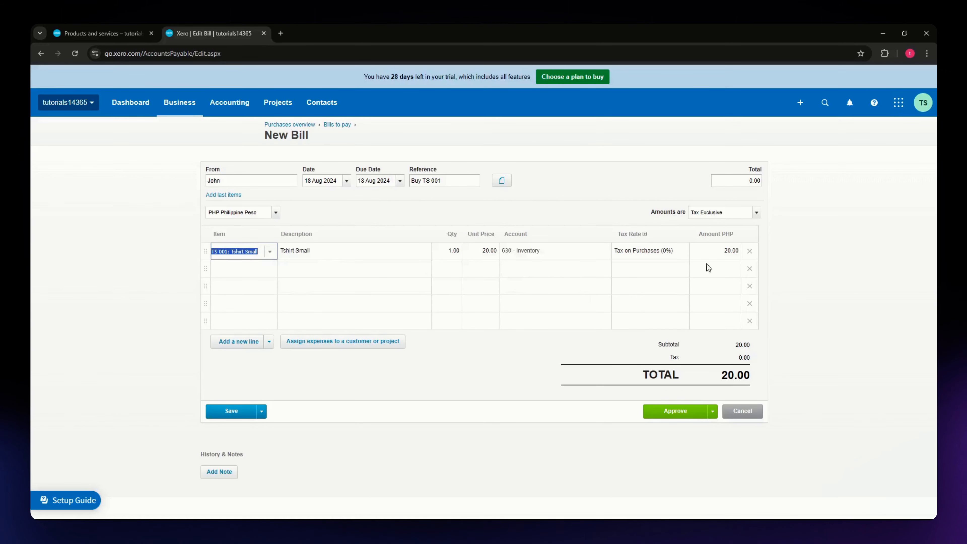
pyautogui.click(520, 359)
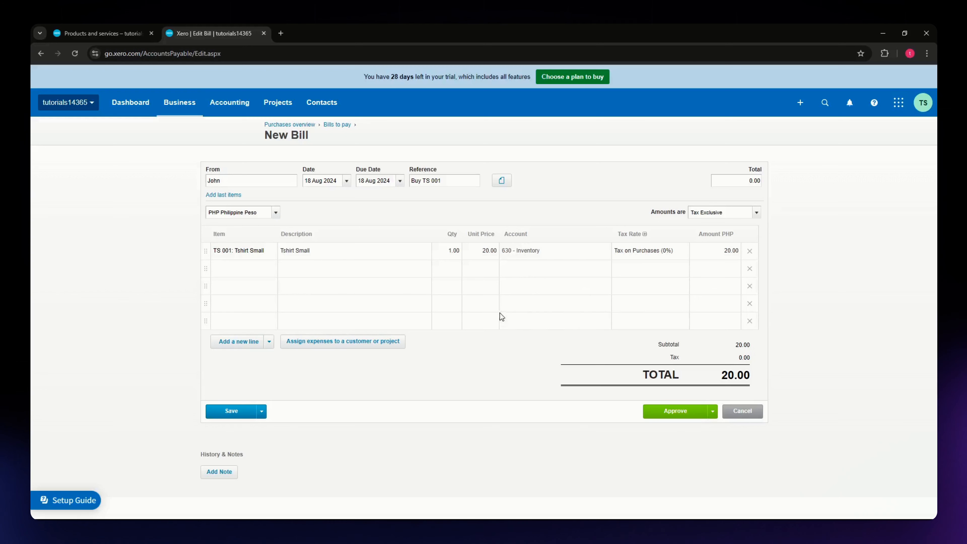
pyautogui.click(455, 249)
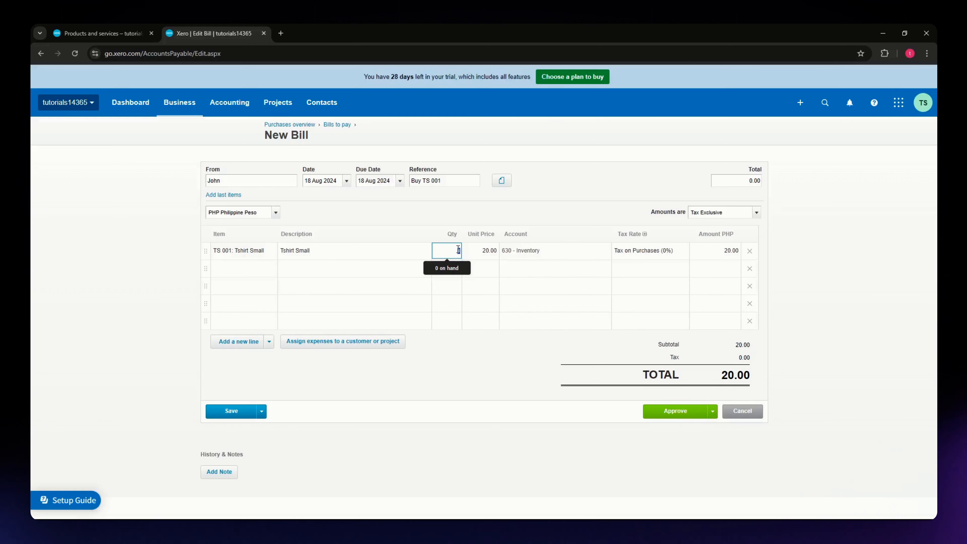
pyautogui.write('10')
pyautogui.click(491, 360)
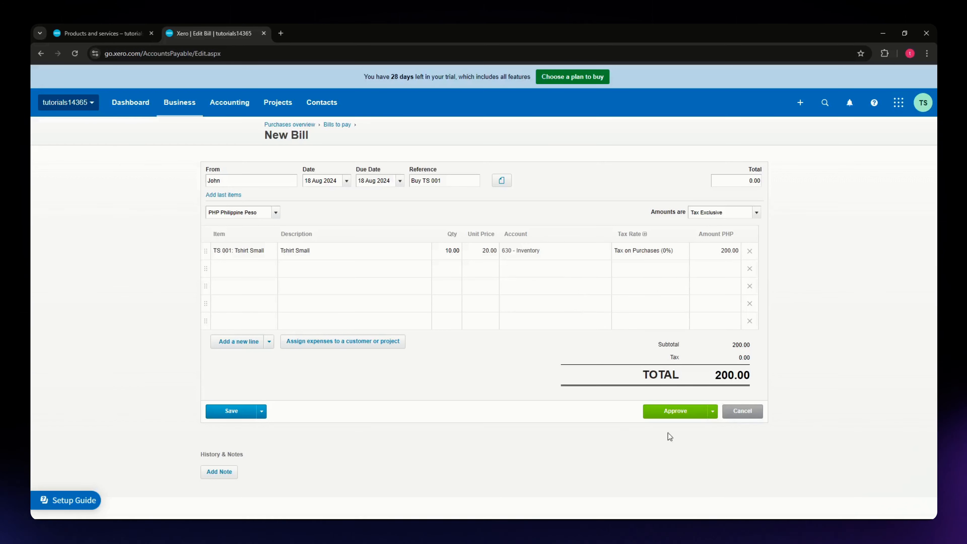
pyautogui.click(675, 412)
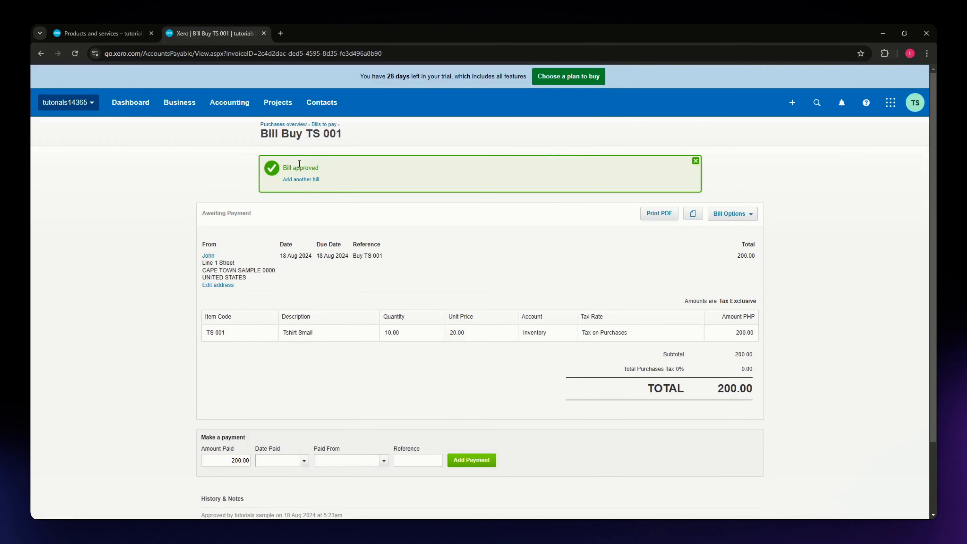
# - Open the Tshirt Small item from the Products and services list and examine its quantity on hand and latest transactions
pyautogui.click(94, 31)
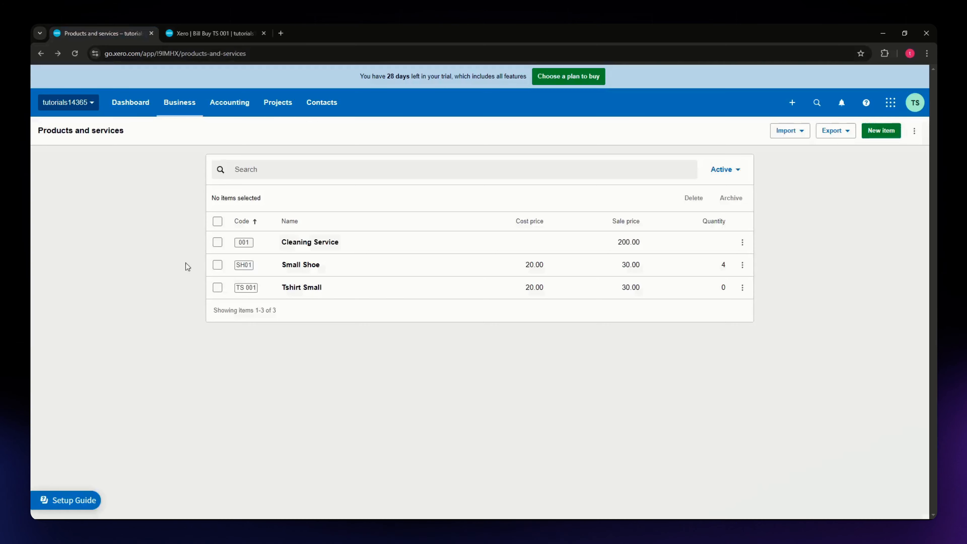
pyautogui.click(316, 289)
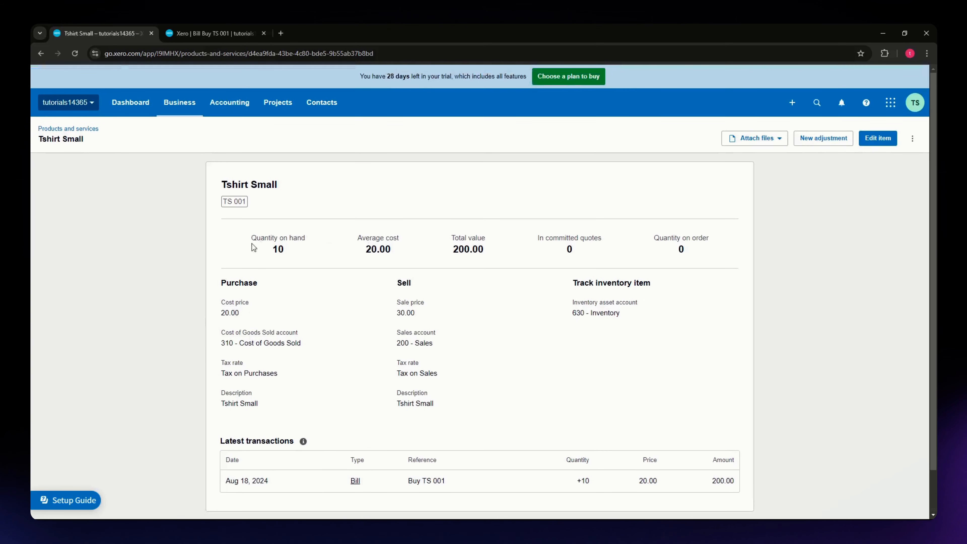
pyautogui.tripleClick(287, 252)
pyautogui.click(288, 251)
pyautogui.tripleClick(289, 251)
pyautogui.click(296, 259)
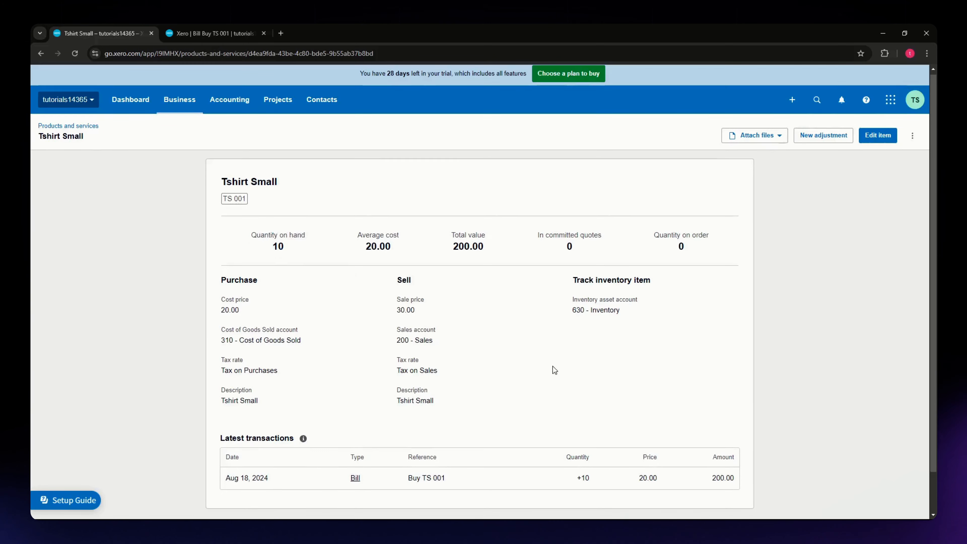
pyautogui.scroll(-1, 552, 366)
pyautogui.scroll(1, 472, 347)
pyautogui.scroll(-1, 365, 297)
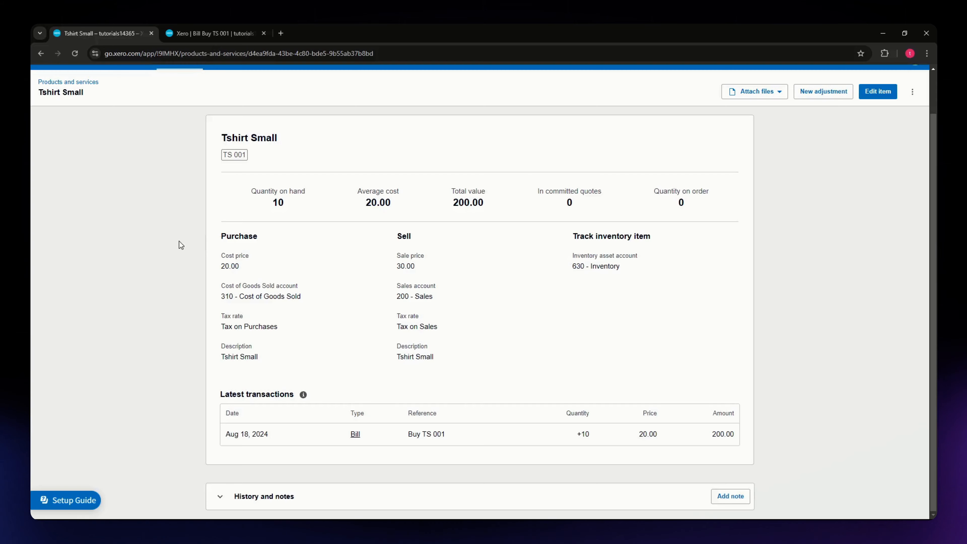
pyautogui.scroll(1, 163, 217)
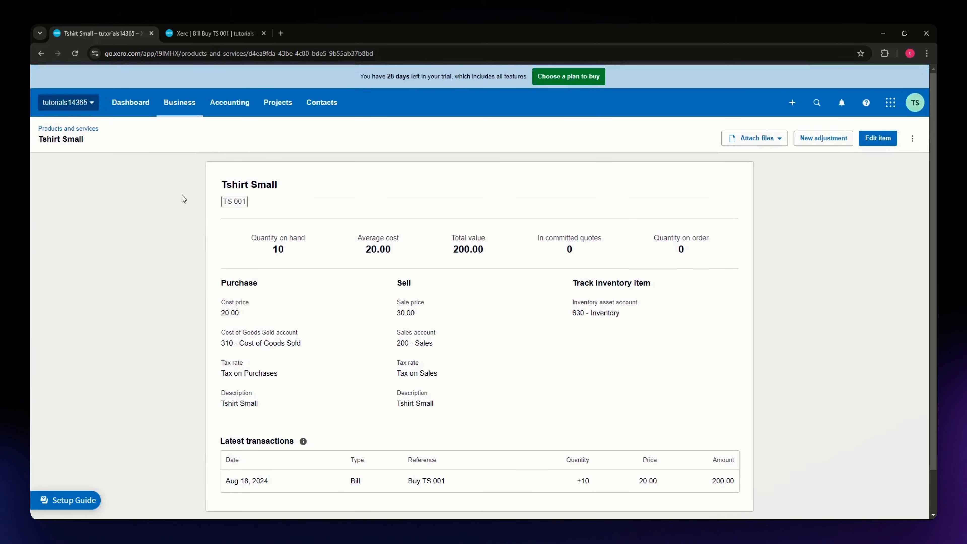
# - Return to the bill's browser tab, start a new invoice and select the customer contact as its recipient
pyautogui.click(202, 30)
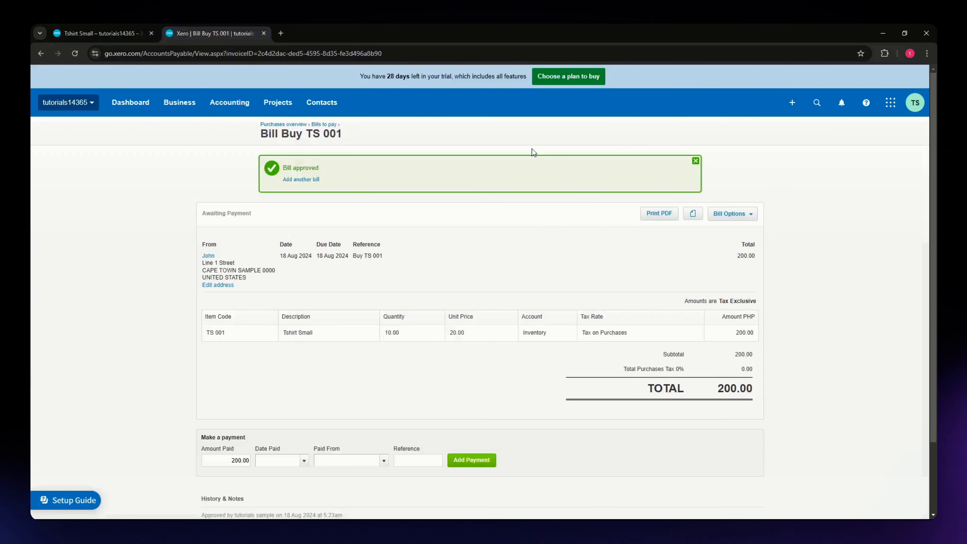
pyautogui.click(792, 104)
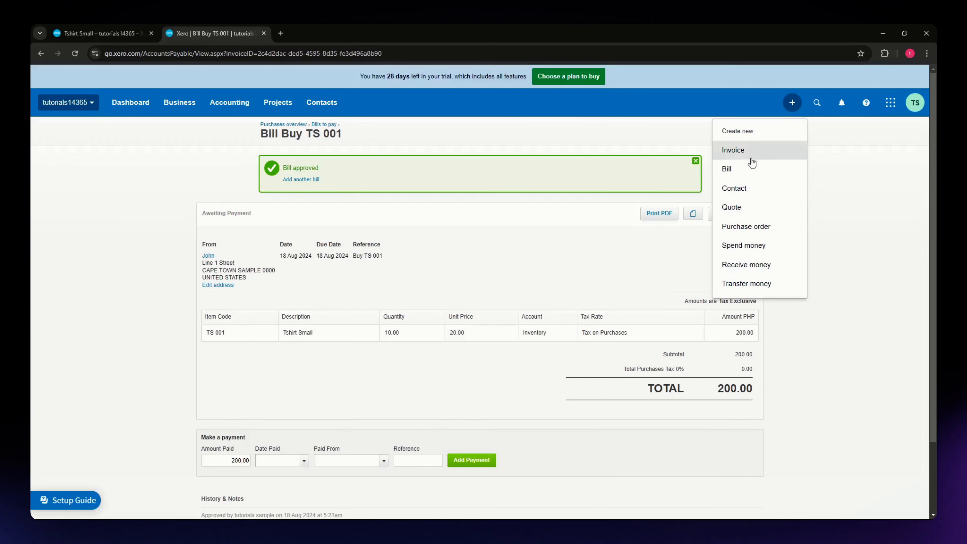
pyautogui.click(734, 151)
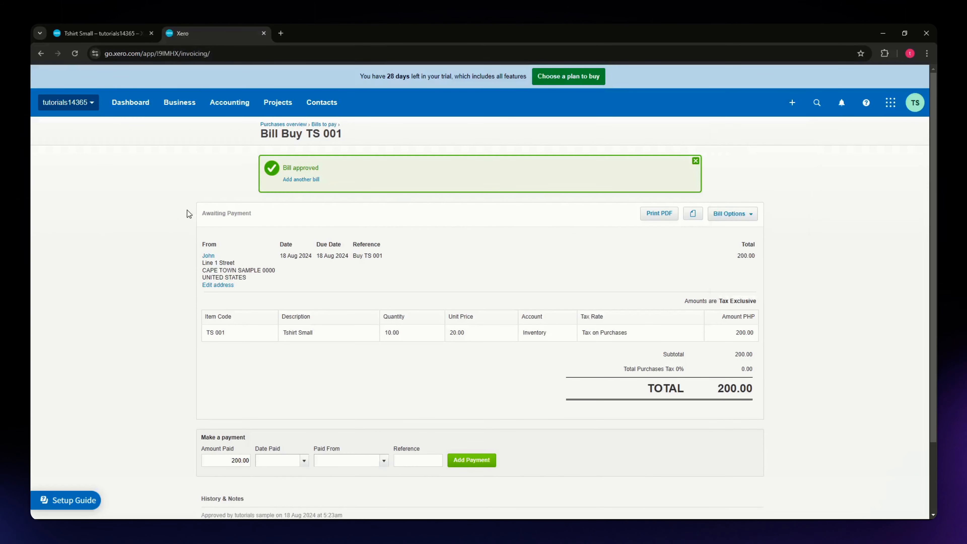
pyautogui.write('john')
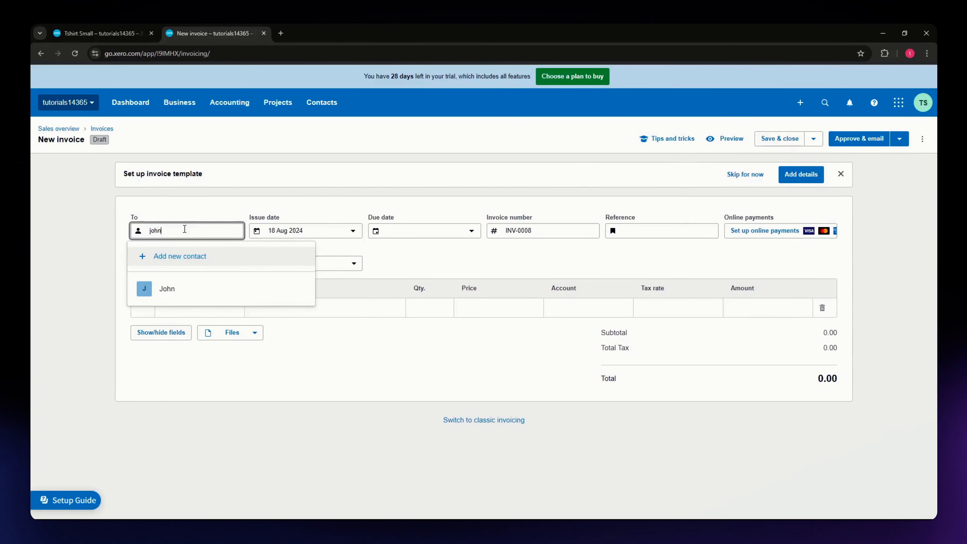
pyautogui.click(171, 289)
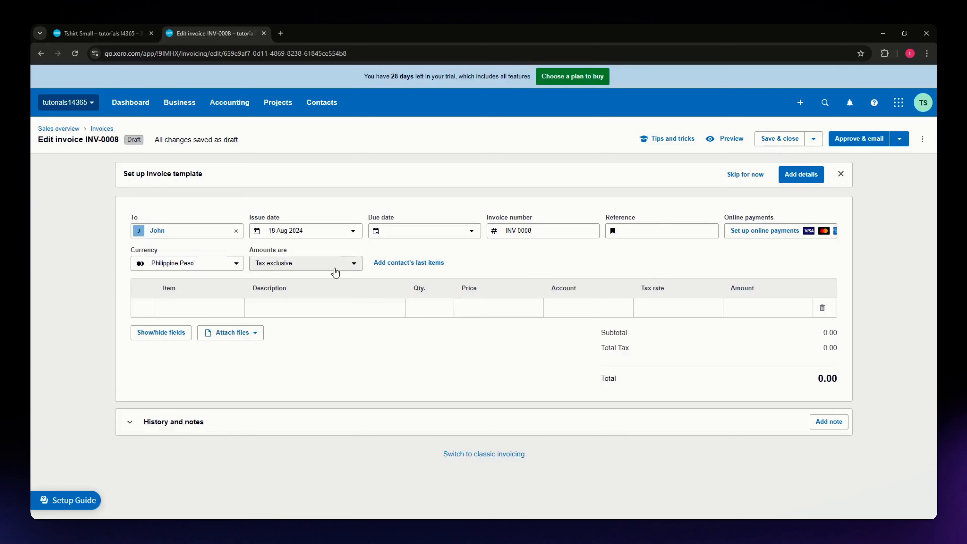
# - Add item TS 001: Tshirt Small to the invoice's first line with a quantity of 5
pyautogui.click(213, 309)
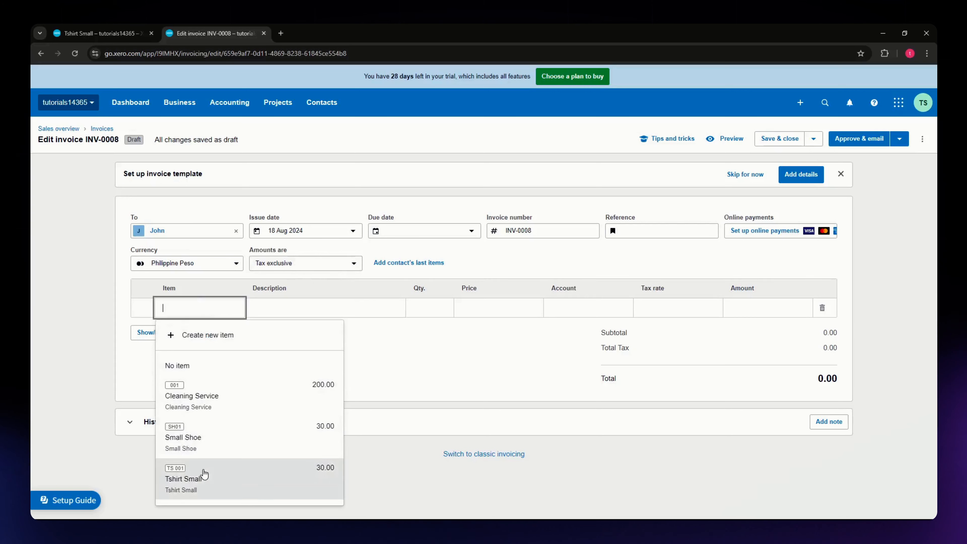
pyautogui.click(202, 480)
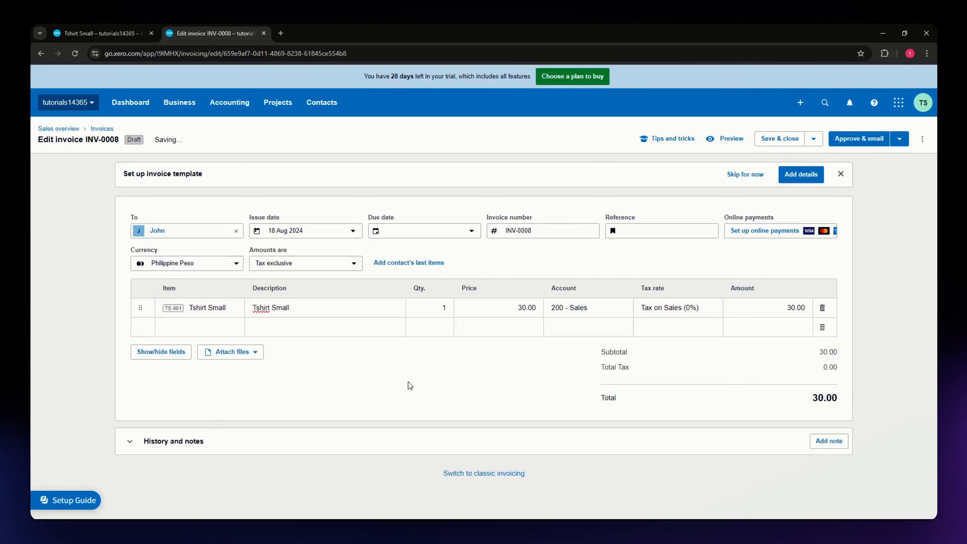
pyautogui.click(446, 309)
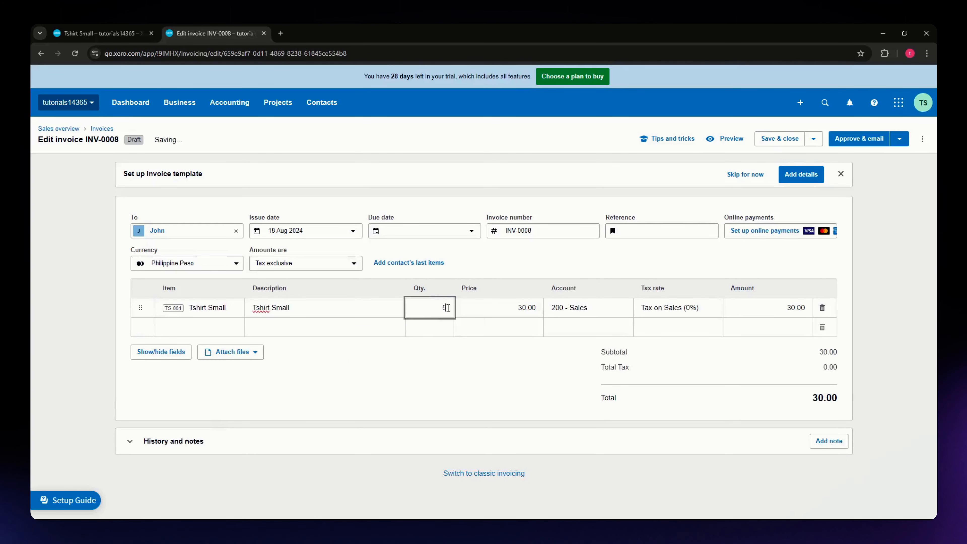
pyautogui.click(451, 388)
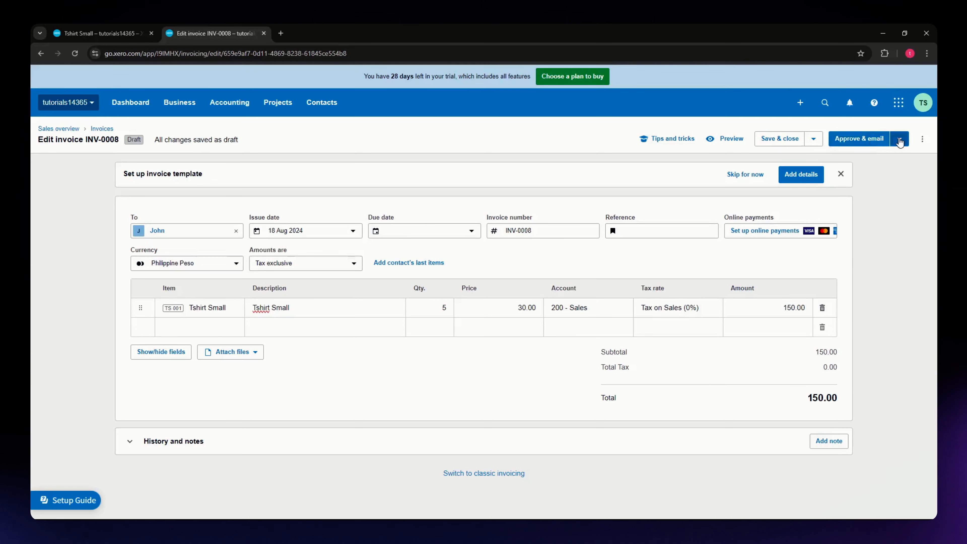
# - Try to approve the invoice without emailing it
pyautogui.click(899, 140)
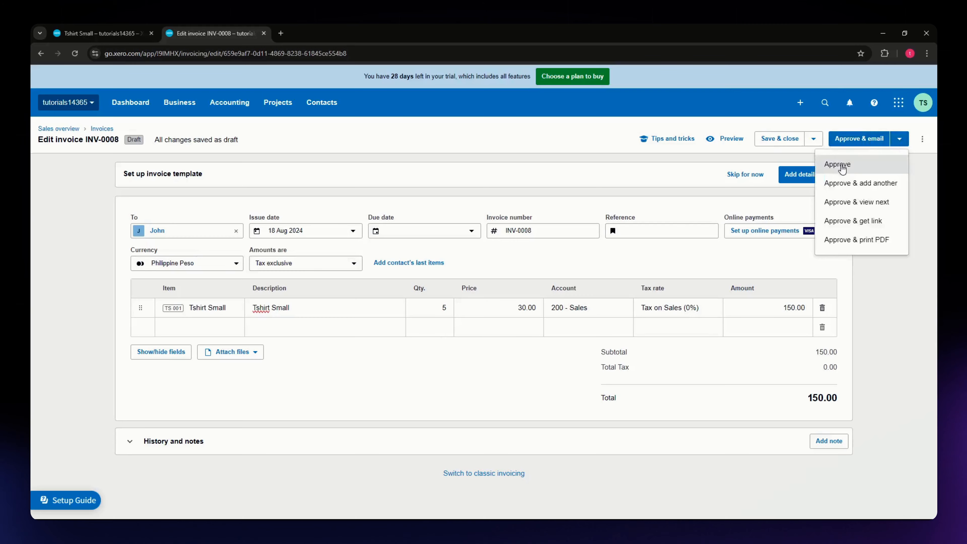
pyautogui.click(843, 167)
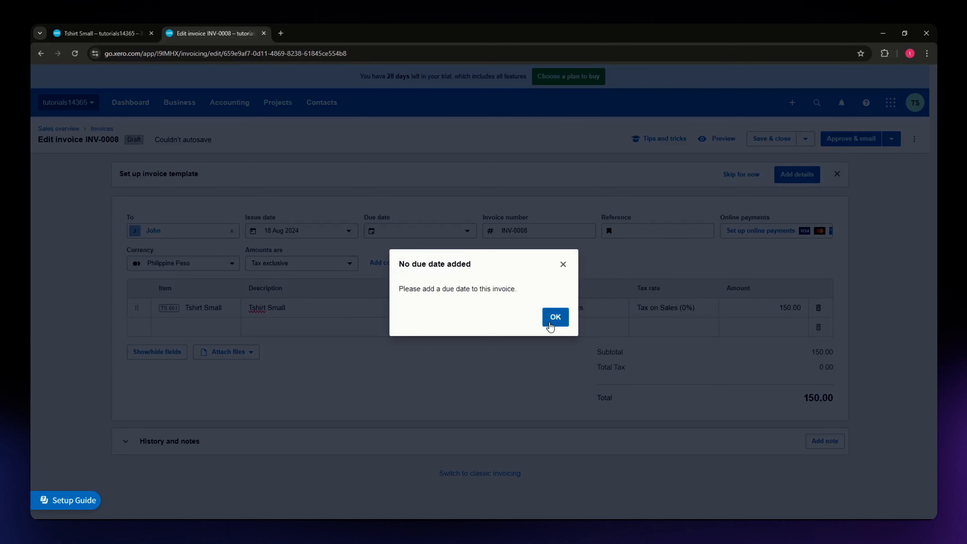
pyautogui.click(563, 264)
# - Set the invoice's due date to 25 Aug 2024 and approve the invoice
pyautogui.click(407, 233)
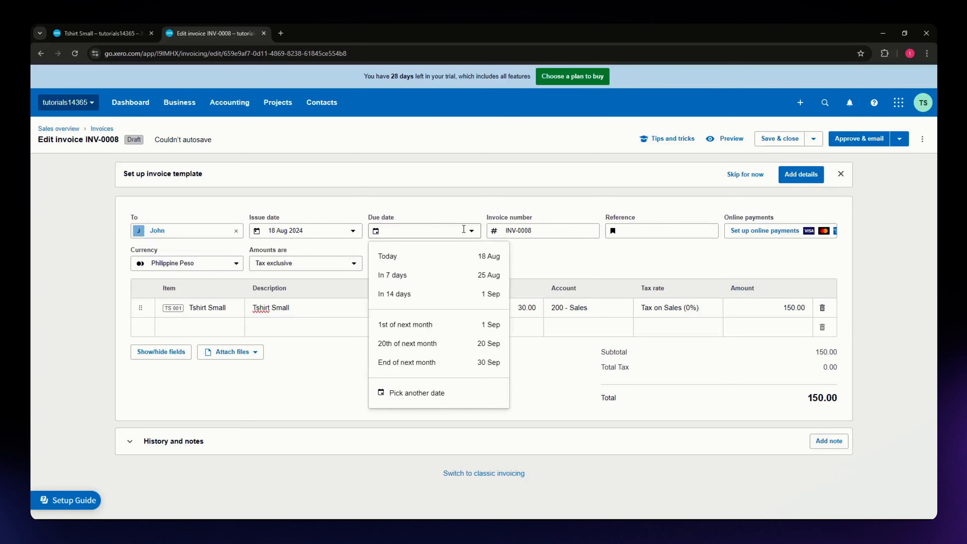
pyautogui.click(494, 274)
pyautogui.click(891, 141)
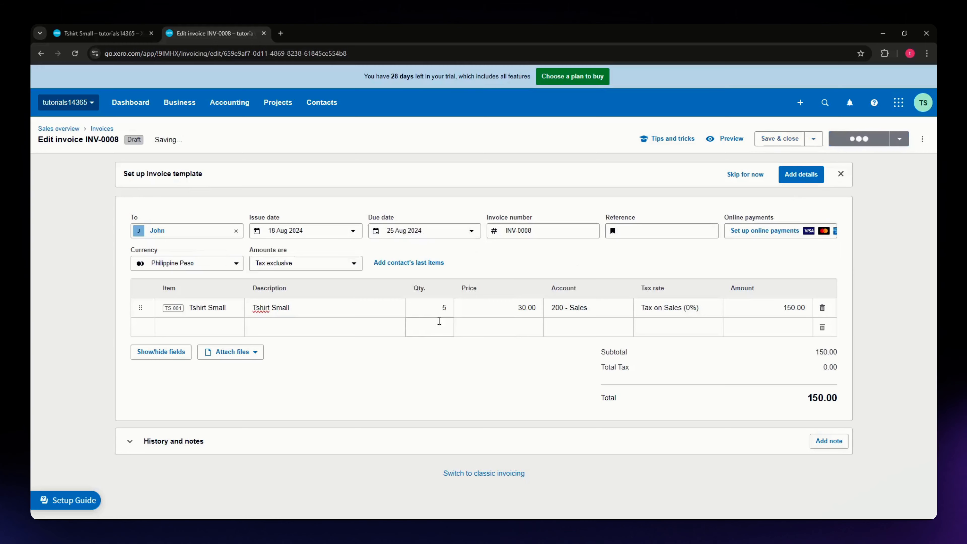
# - Return to the Tshirt Small item's browser tab, reload the page and check the quantity on hand
pyautogui.click(123, 36)
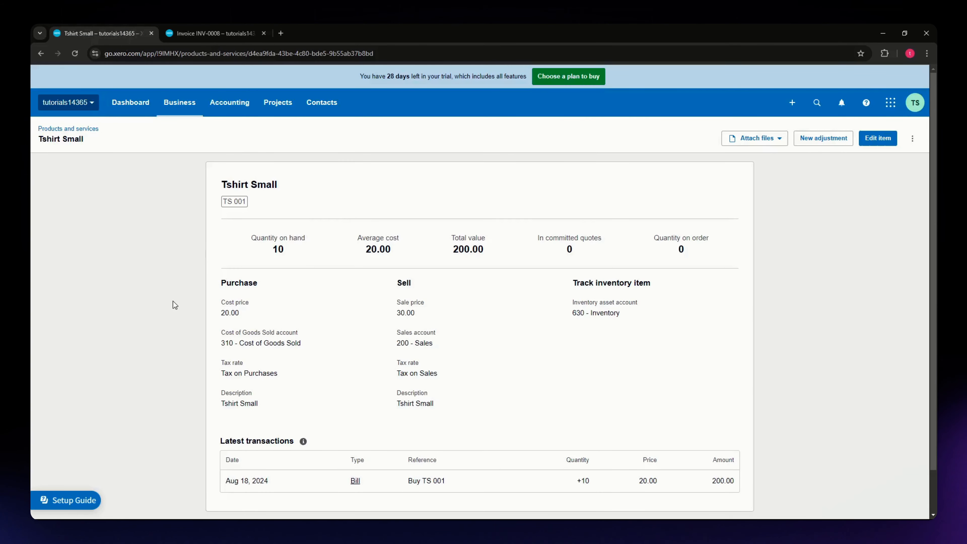
pyautogui.press('F5')
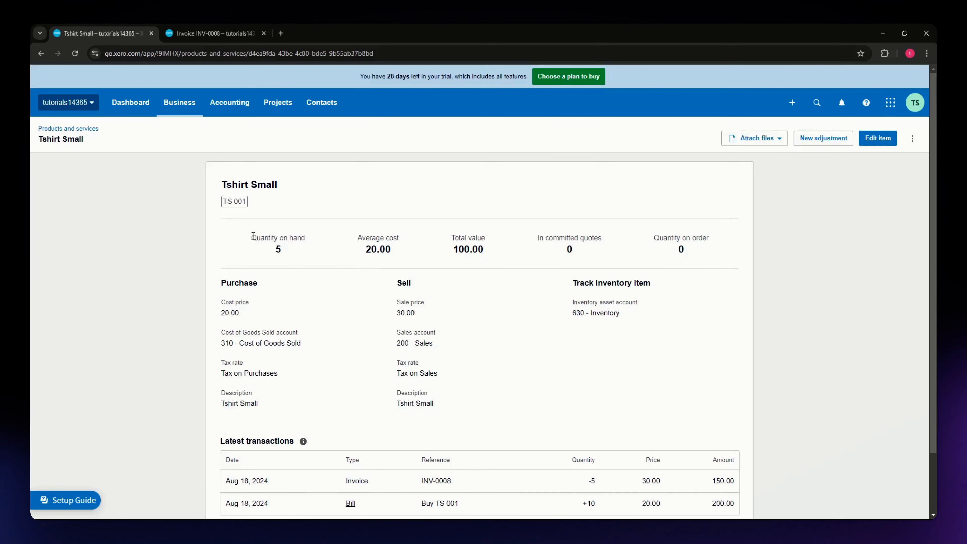
pyautogui.moveTo(253, 236); pyautogui.dragTo(309, 253)
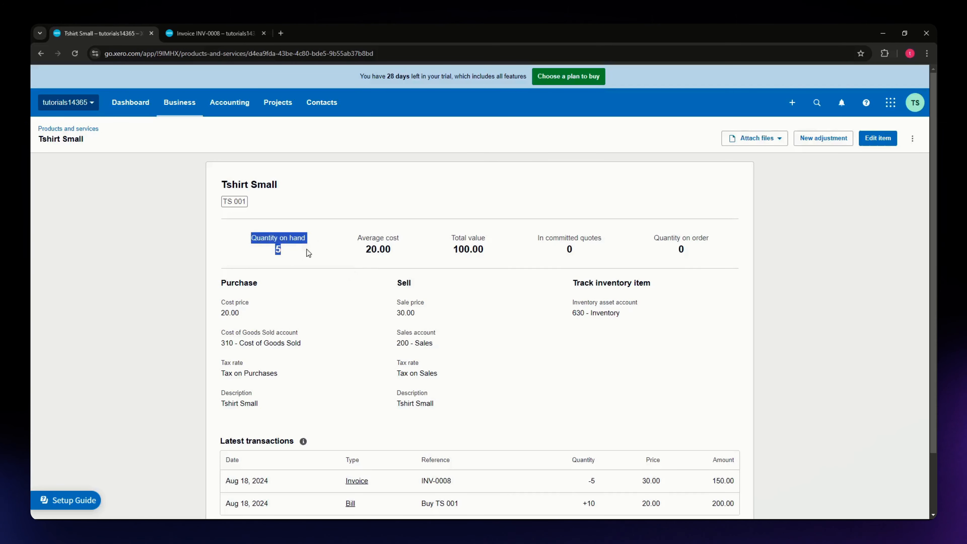
pyautogui.click(438, 302)
# - Examine the Tshirt Small item's latest transactions, comparing the invoice and bill quantities with the item's stock figures
pyautogui.scroll(-2, 438, 303)
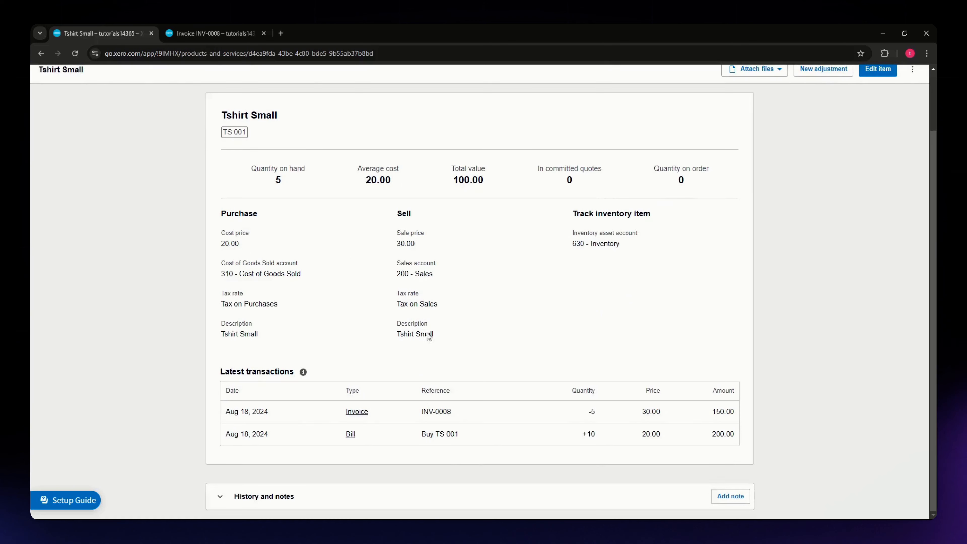
pyautogui.moveTo(227, 410); pyautogui.dragTo(743, 440)
pyautogui.click(741, 439)
pyautogui.moveTo(604, 439); pyautogui.dragTo(574, 436)
pyautogui.click(612, 437)
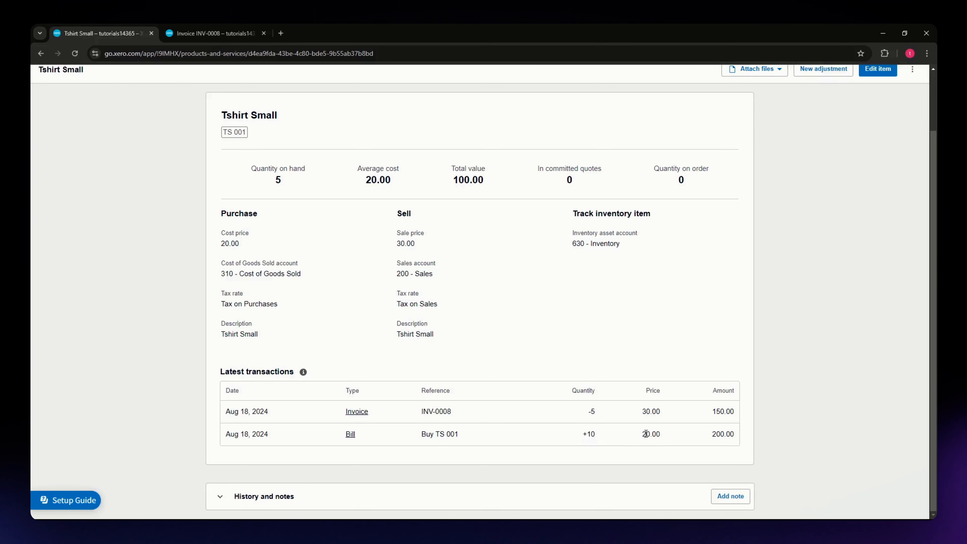
pyautogui.scroll(2, 632, 428)
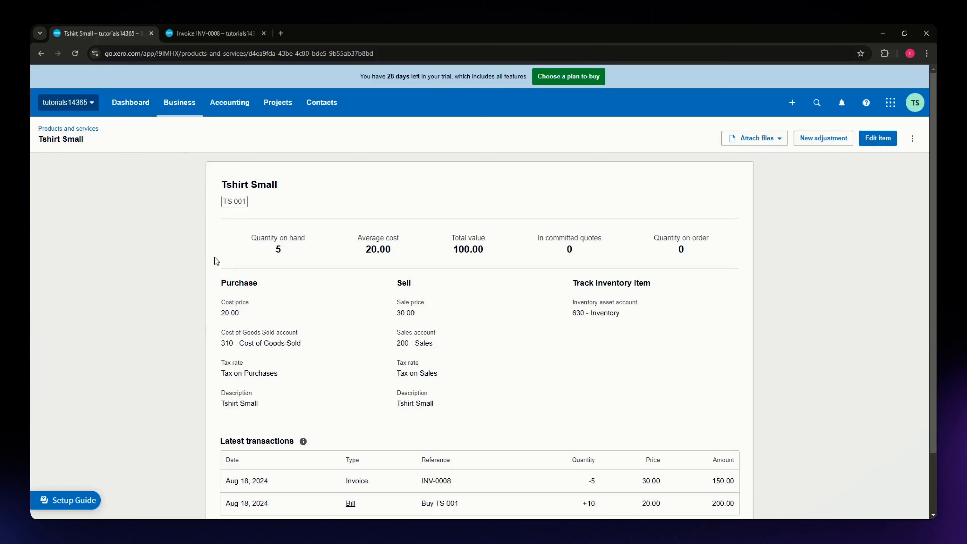
pyautogui.scroll(-2, 194, 265)
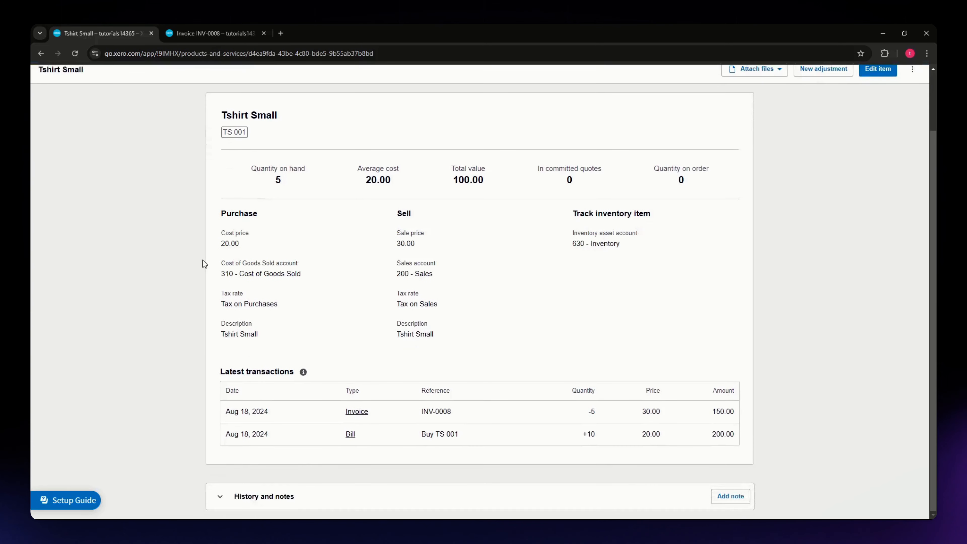